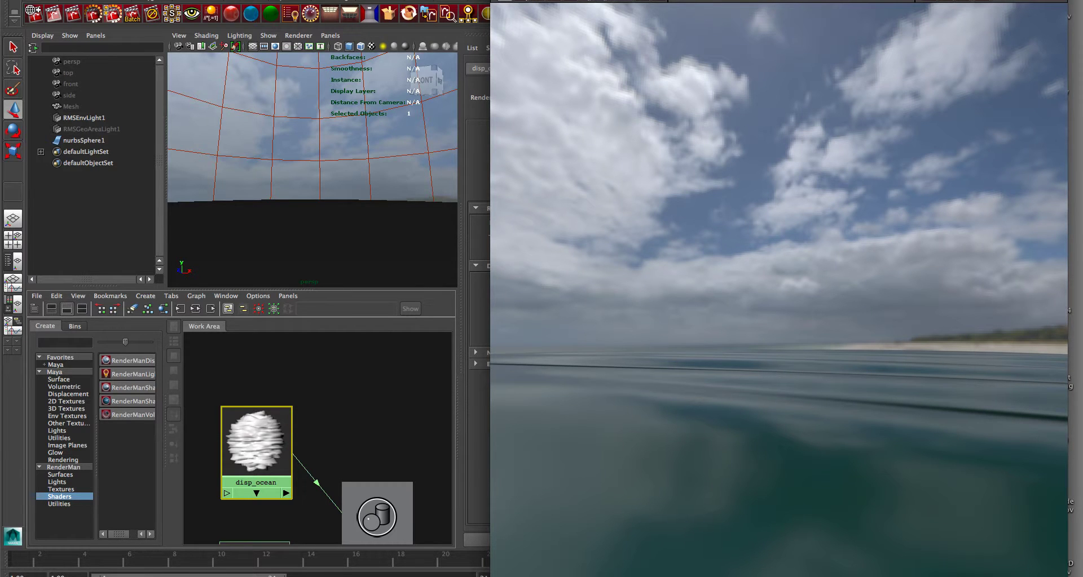
# Examine the attributes of the ocean NURBS sphere and the environment light surrounding it.
pyautogui.click(363, 241)
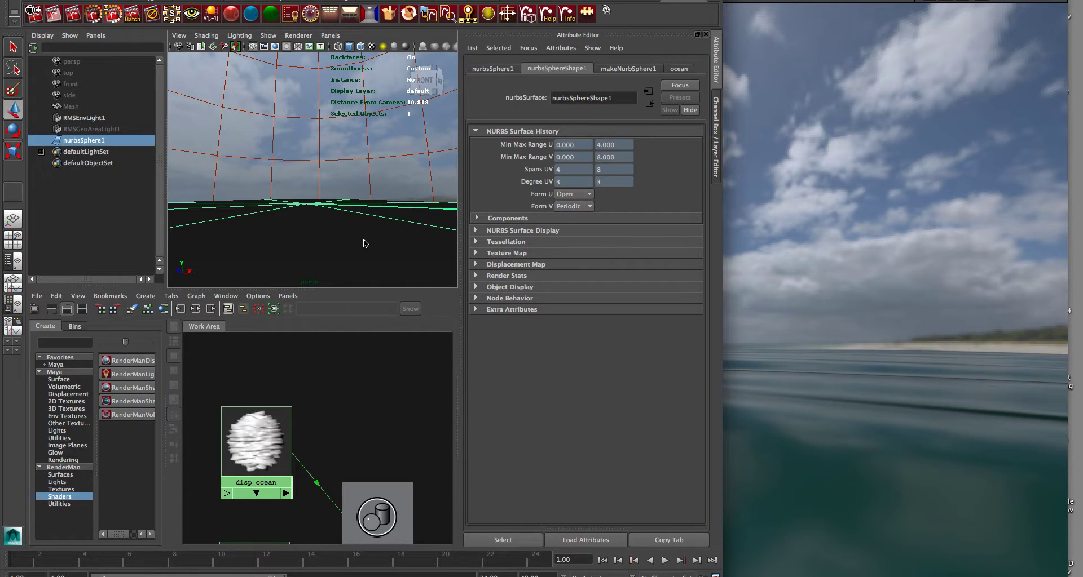
pyautogui.click(315, 172)
pyautogui.click(319, 167)
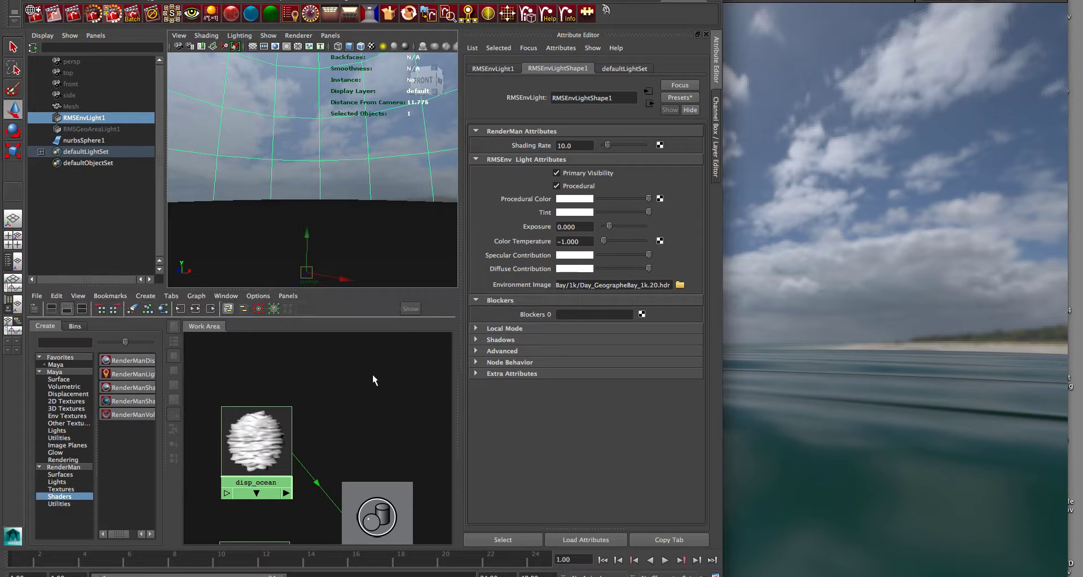
pyautogui.scroll(-1, 361, 415)
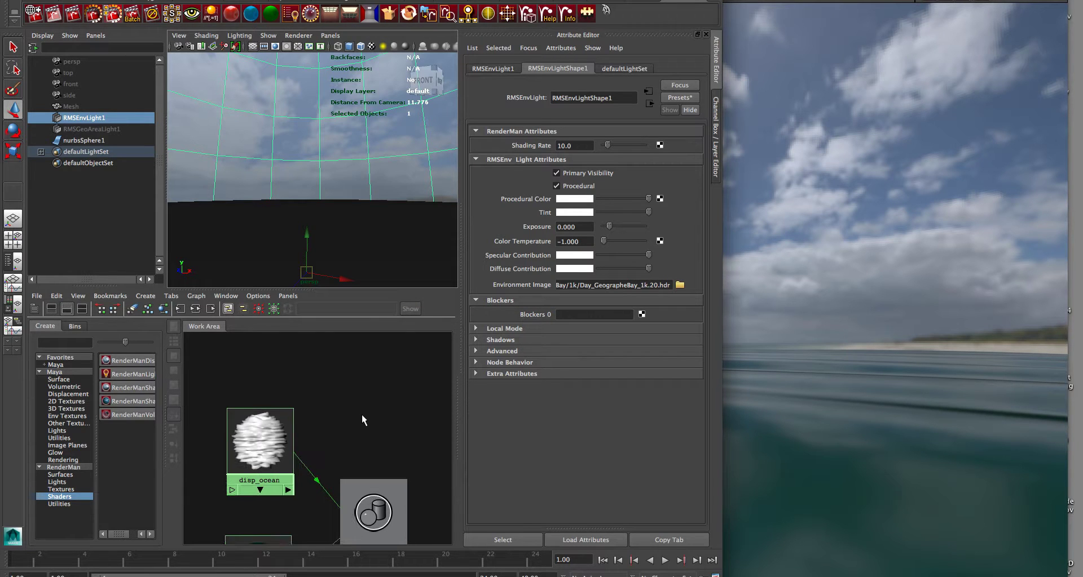
pyautogui.keyDown('alt'); pyautogui.moveTo(358, 448); pyautogui.dragTo(357, 382, button='middle'); pyautogui.keyUp('alt')
pyautogui.click(359, 231)
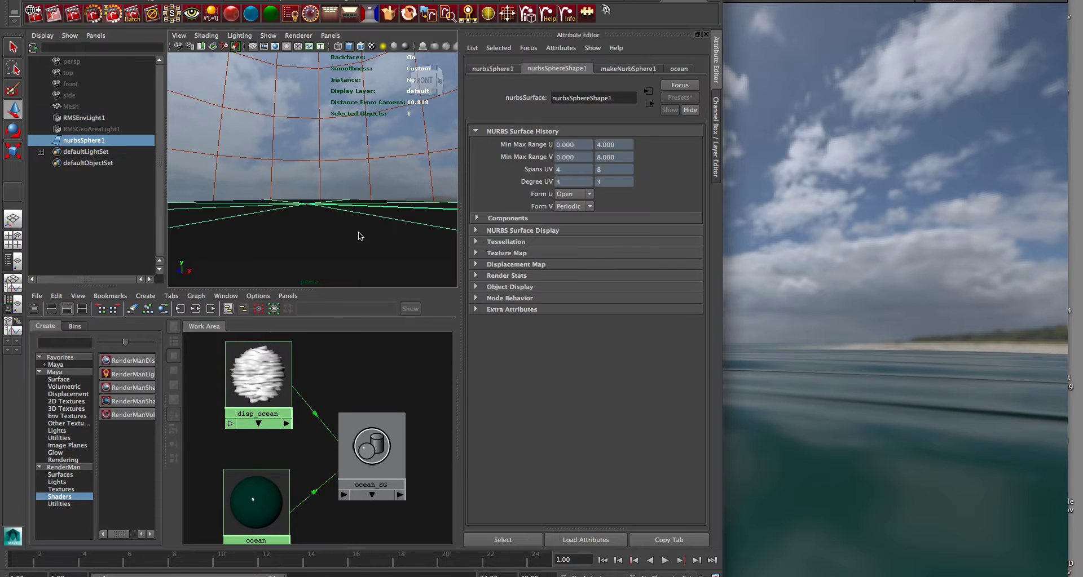
# Examine the ocean surface shader's settings and its assigned shader file.
pyautogui.click(273, 492)
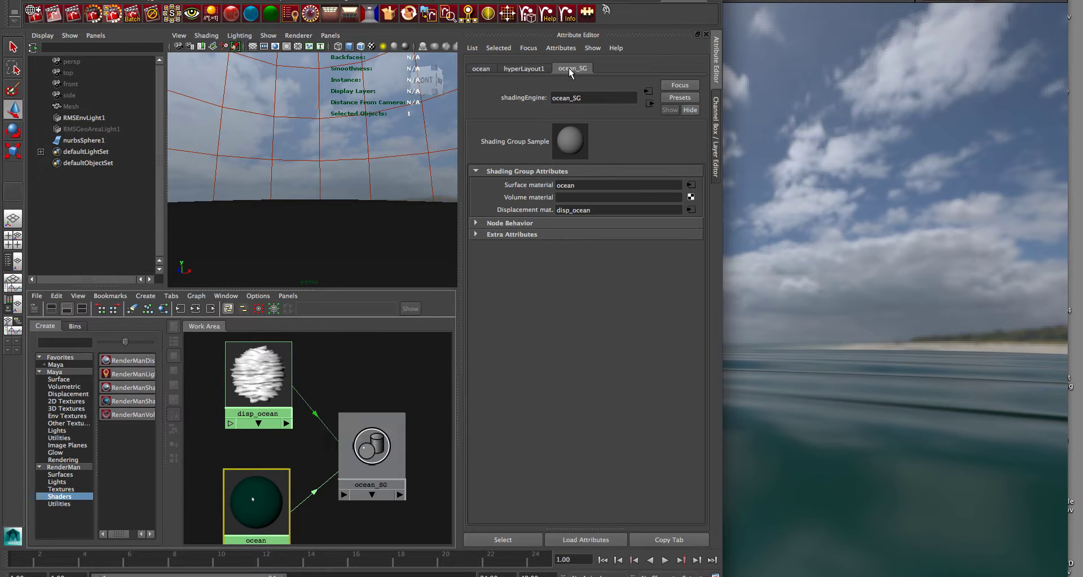
pyautogui.click(481, 69)
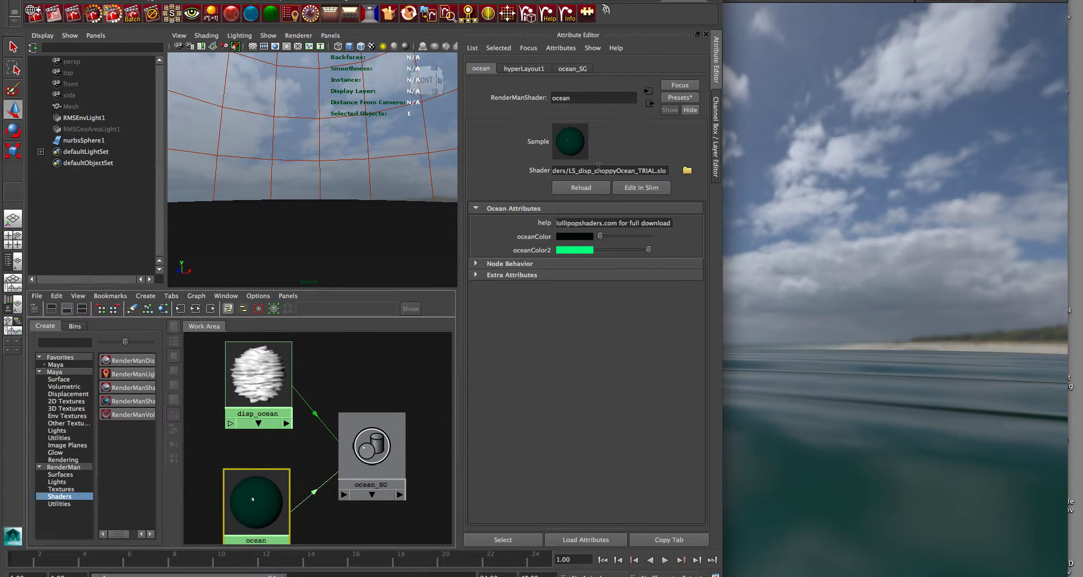
pyautogui.moveTo(569, 170); pyautogui.dragTo(684, 171)
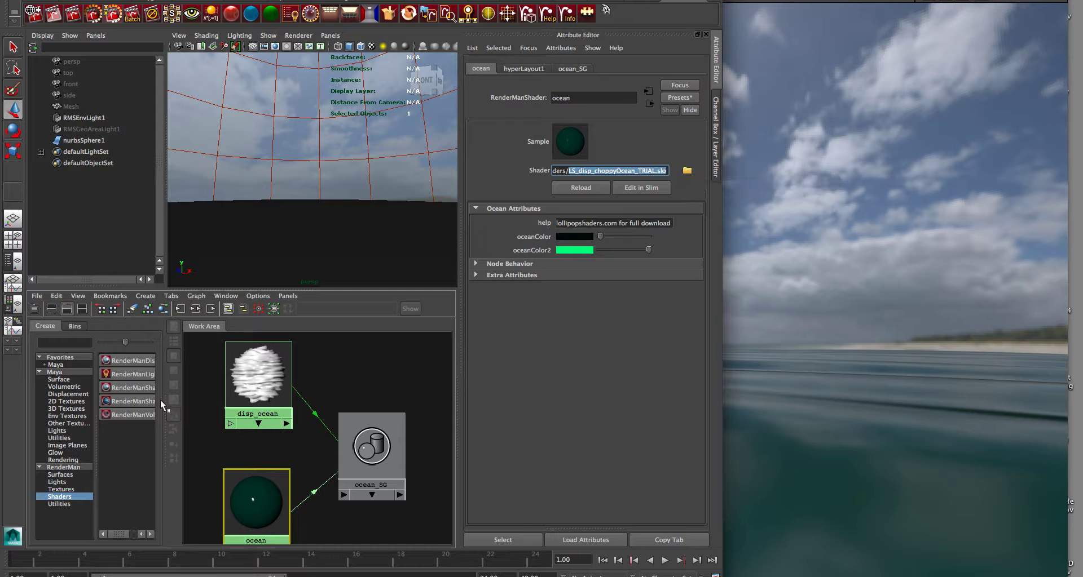
# Widen the node creation list to reveal full names and examine the disp_ocean displacement's attributes against the render.
pyautogui.moveTo(163, 402); pyautogui.dragTo(209, 405)
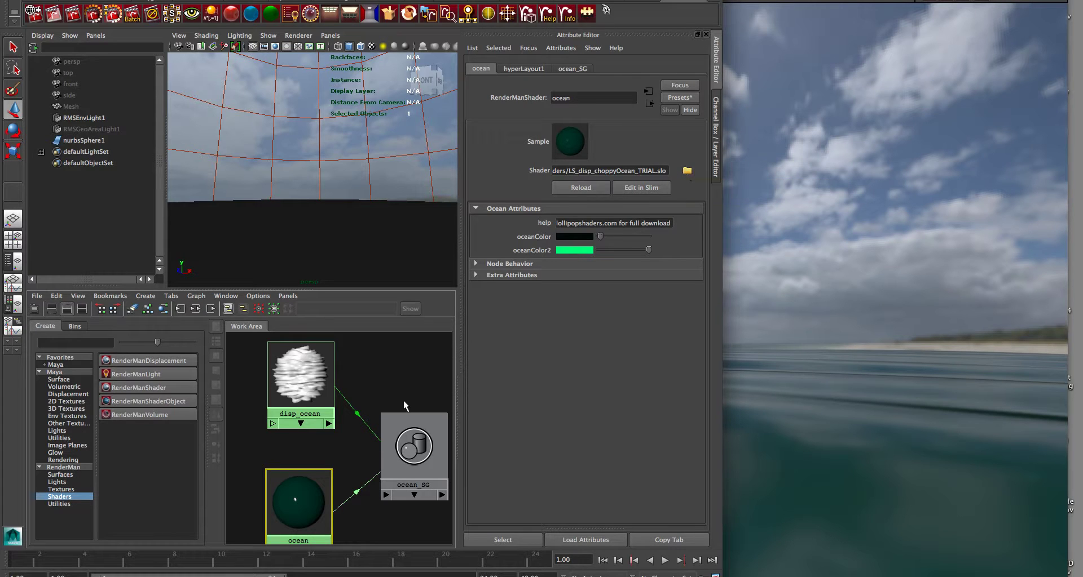
pyautogui.click(286, 385)
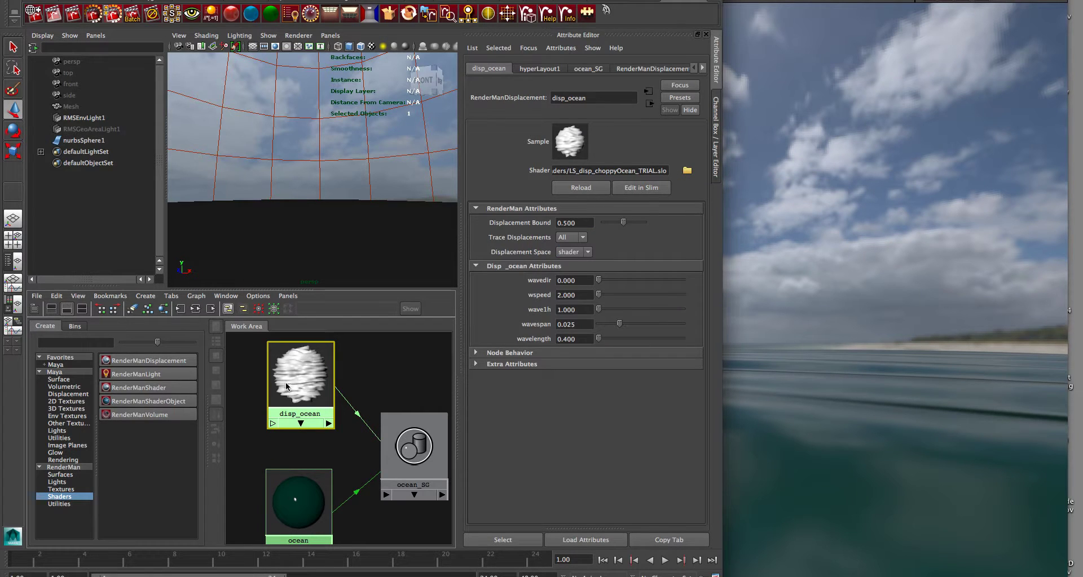
pyautogui.click(847, 240)
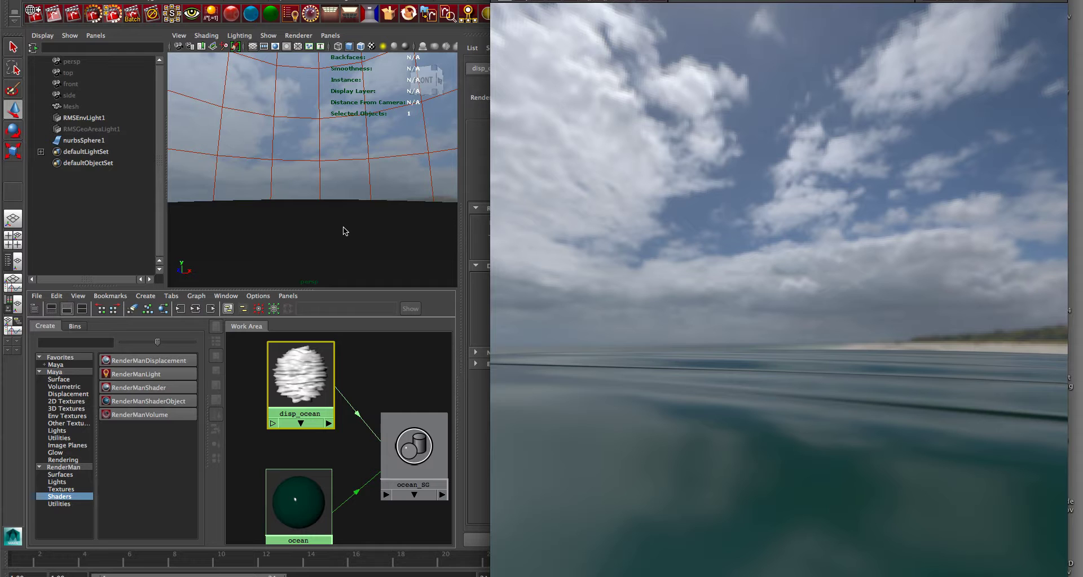
pyautogui.doubleClick(305, 369)
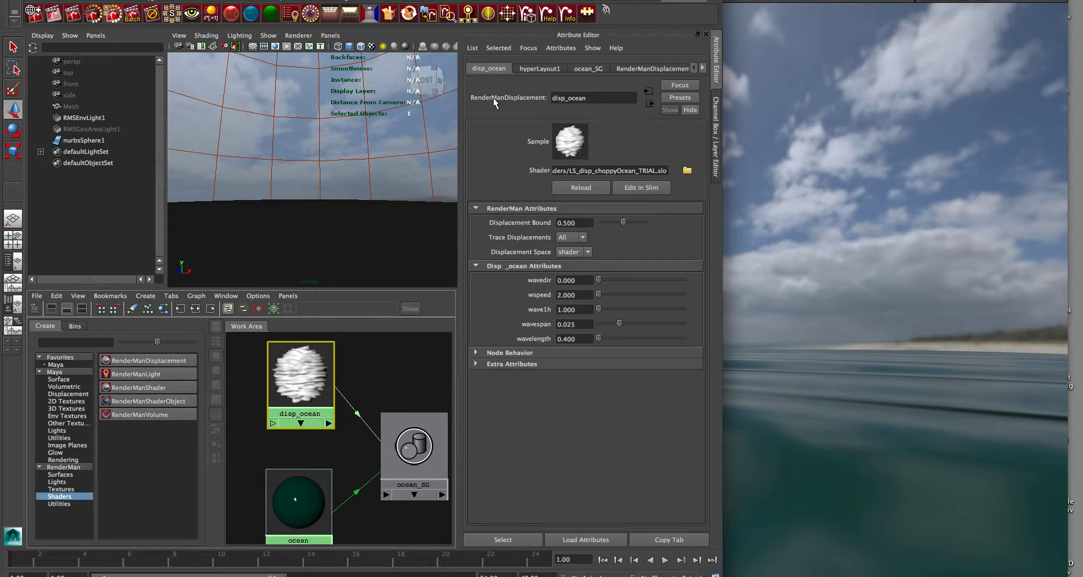
pyautogui.click(171, 357)
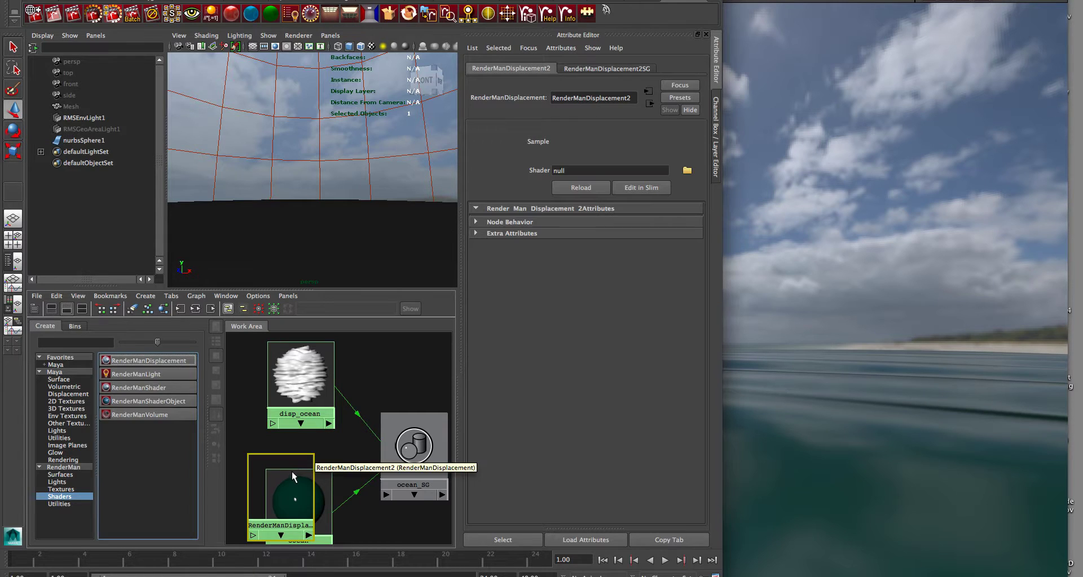
pyautogui.moveTo(290, 484); pyautogui.dragTo(285, 471)
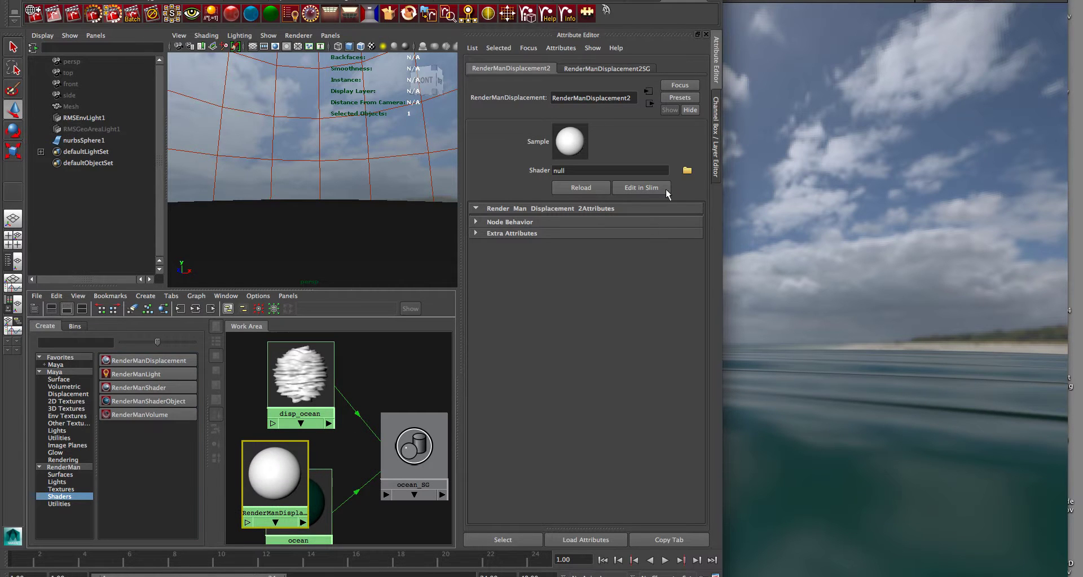
pyautogui.click(686, 171)
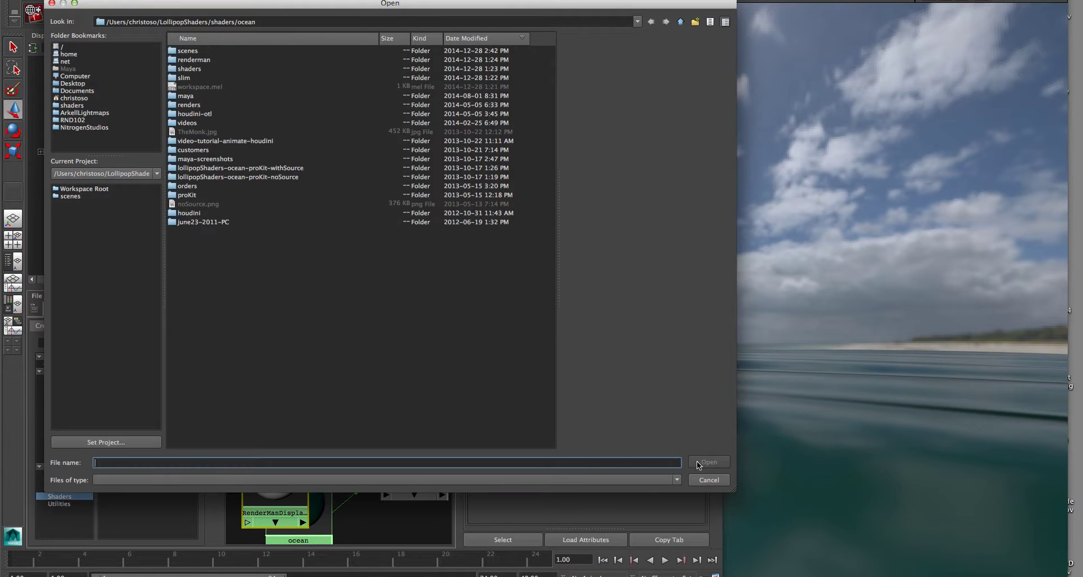
pyautogui.click(707, 481)
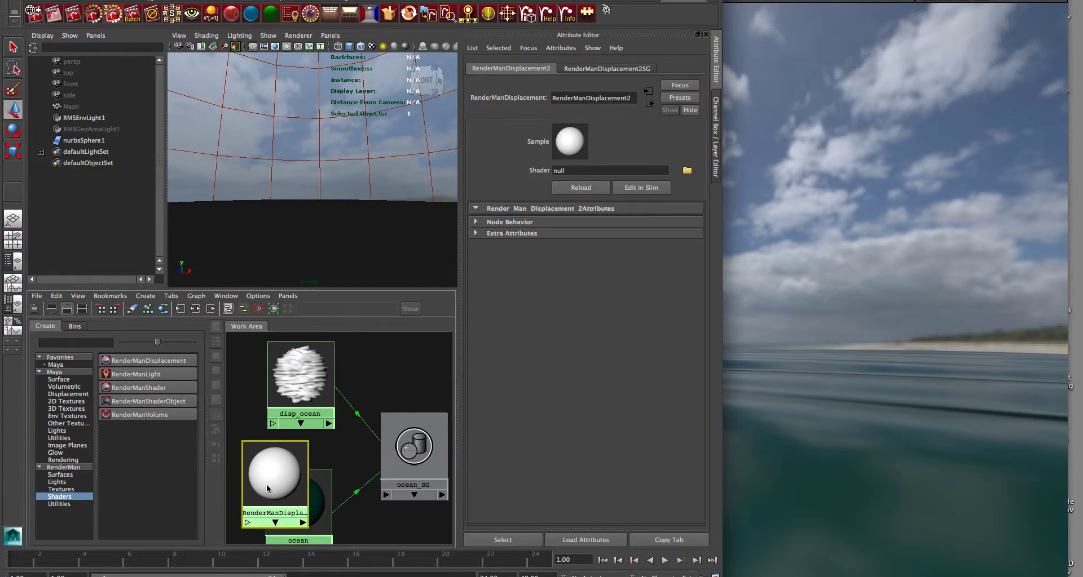
pyautogui.press('Delete')
# Examine the RenderMan attribute options available for the disp_ocean displacement and the waves in the finished render.
pyautogui.click(303, 377)
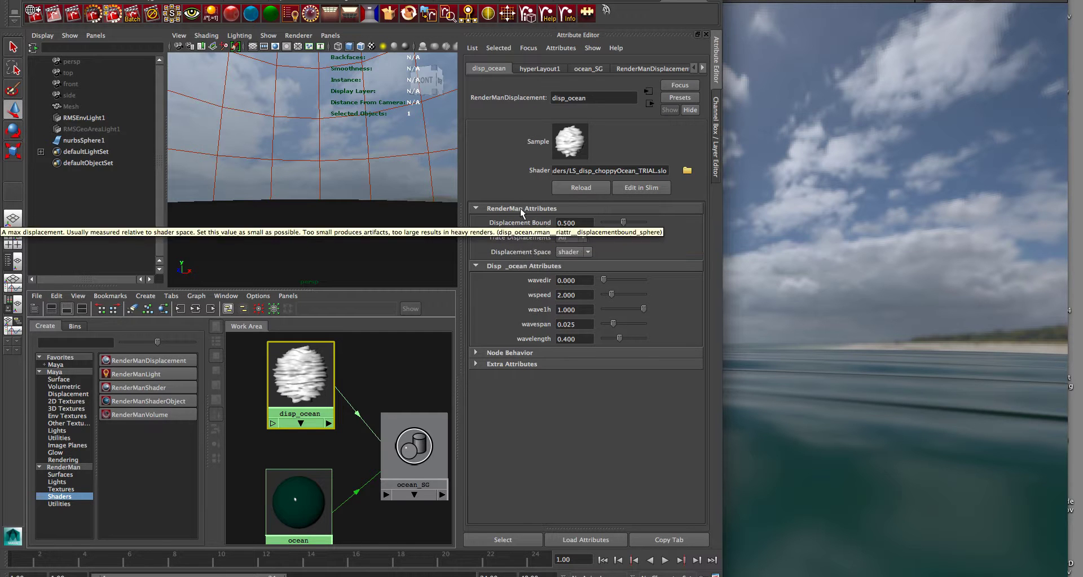
pyautogui.click(555, 47)
pyautogui.moveTo(568, 93)
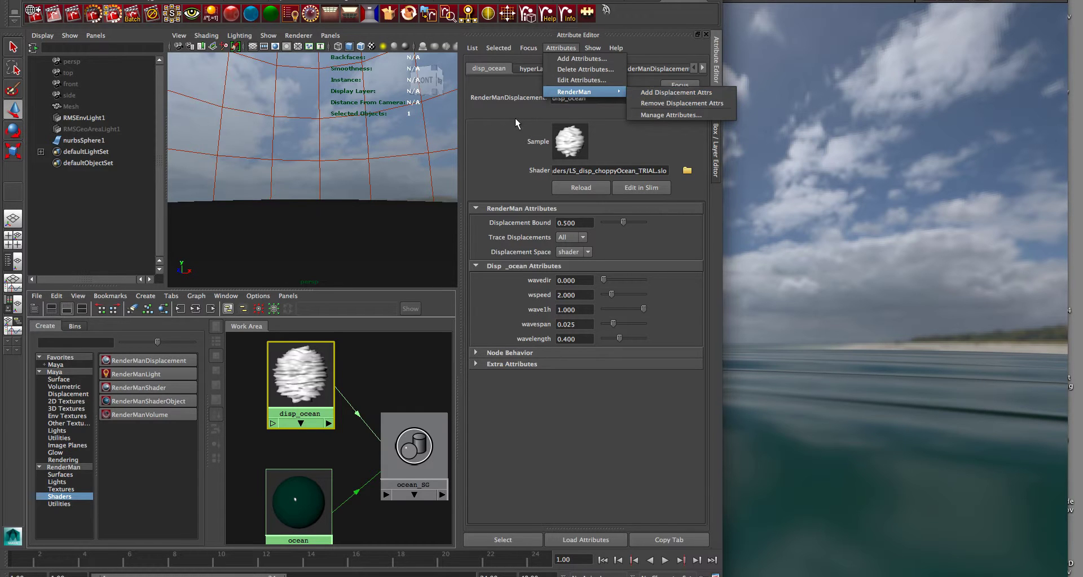
pyautogui.click(841, 187)
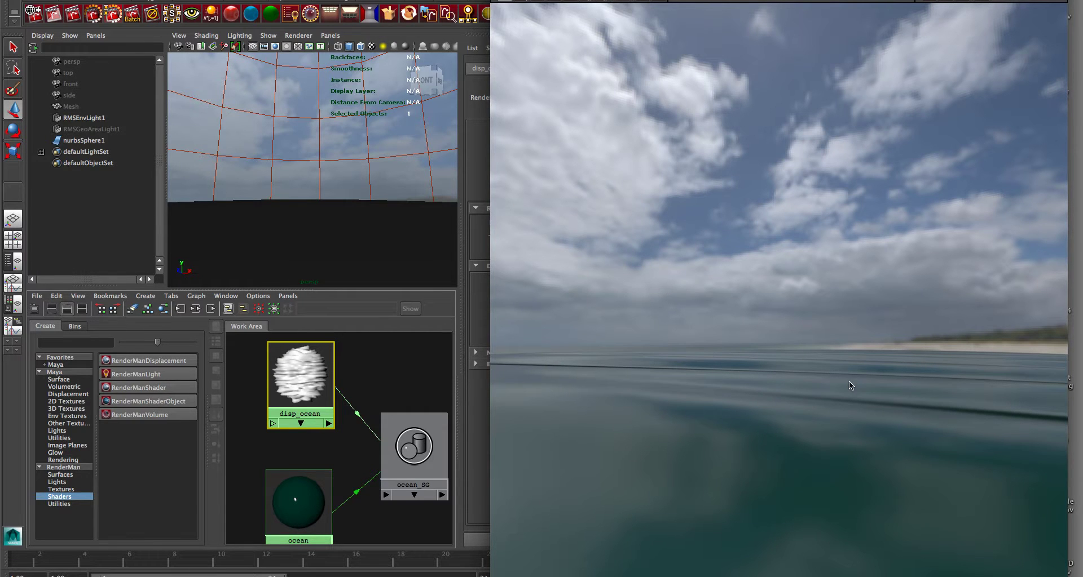
pyautogui.click(386, 361)
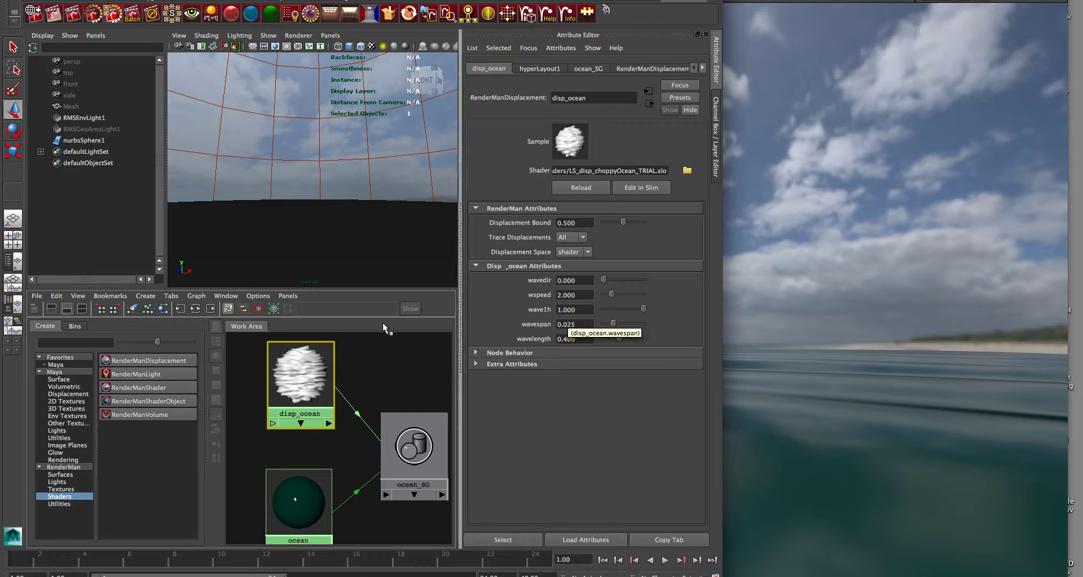
# Maximize the node editor, collapse its creation list and enlarge the disp_ocean swatch to fill the work area.
pyautogui.click(375, 345)
pyautogui.press('space')
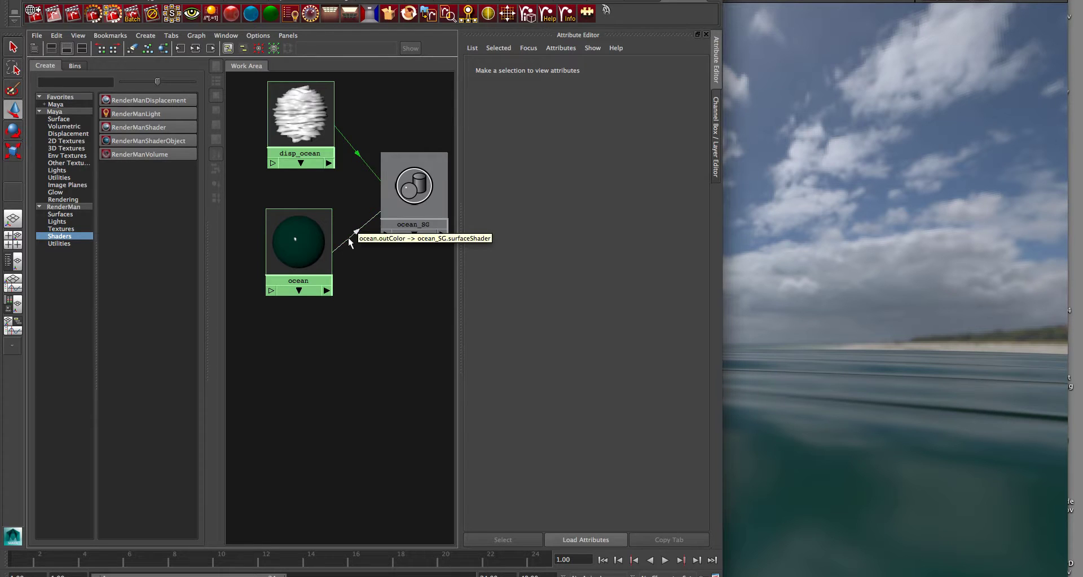
pyautogui.keyDown('alt'); pyautogui.moveTo(345, 257); pyautogui.dragTo(381, 388, button='middle'); pyautogui.keyUp('alt')
pyautogui.click(328, 279)
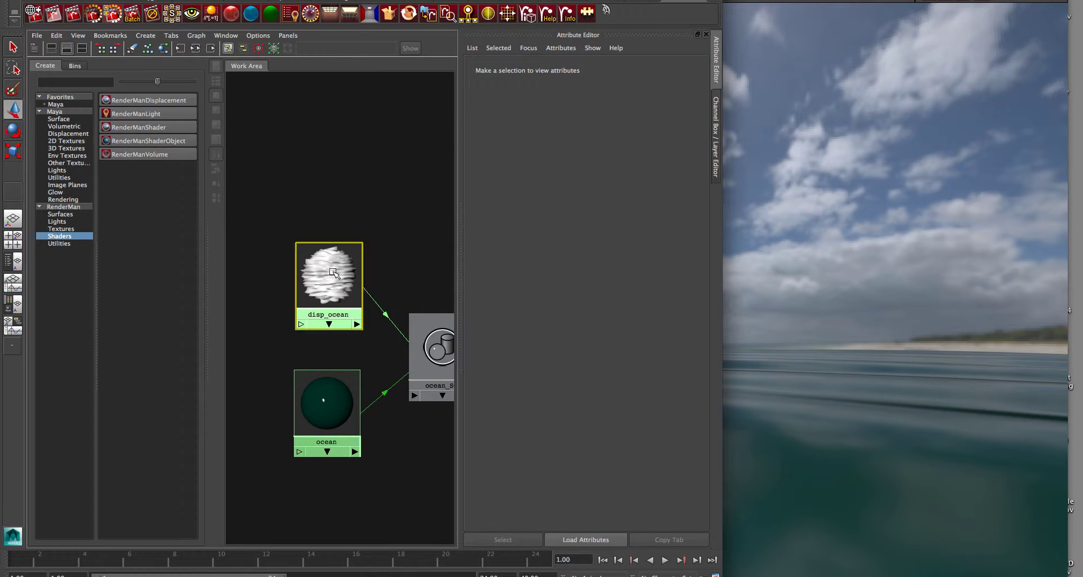
pyautogui.scroll(5, 325, 283)
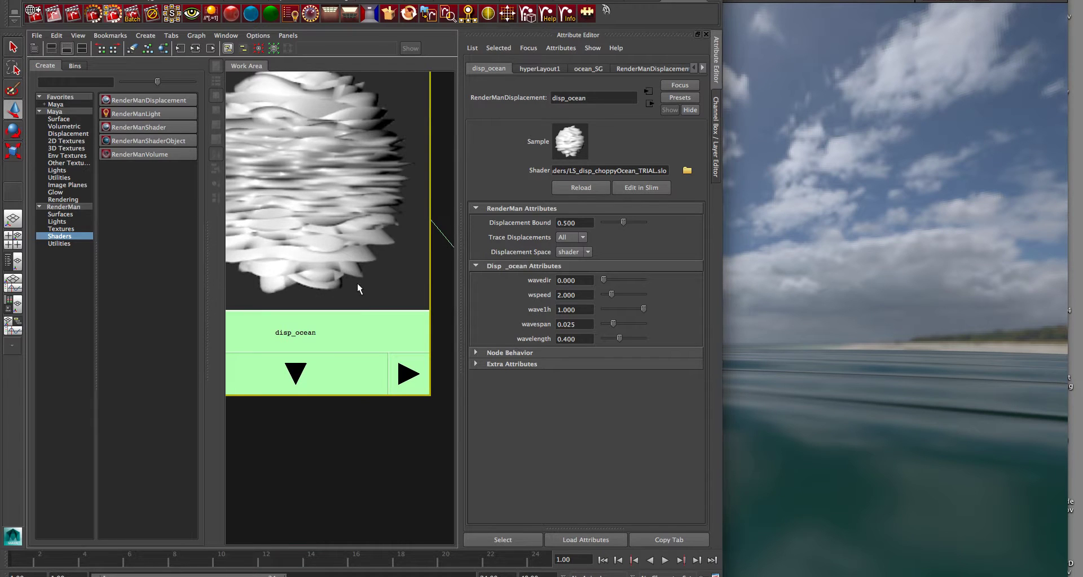
pyautogui.keyDown('alt'); pyautogui.moveTo(358, 290); pyautogui.dragTo(361, 308, button='middle'); pyautogui.keyUp('alt')
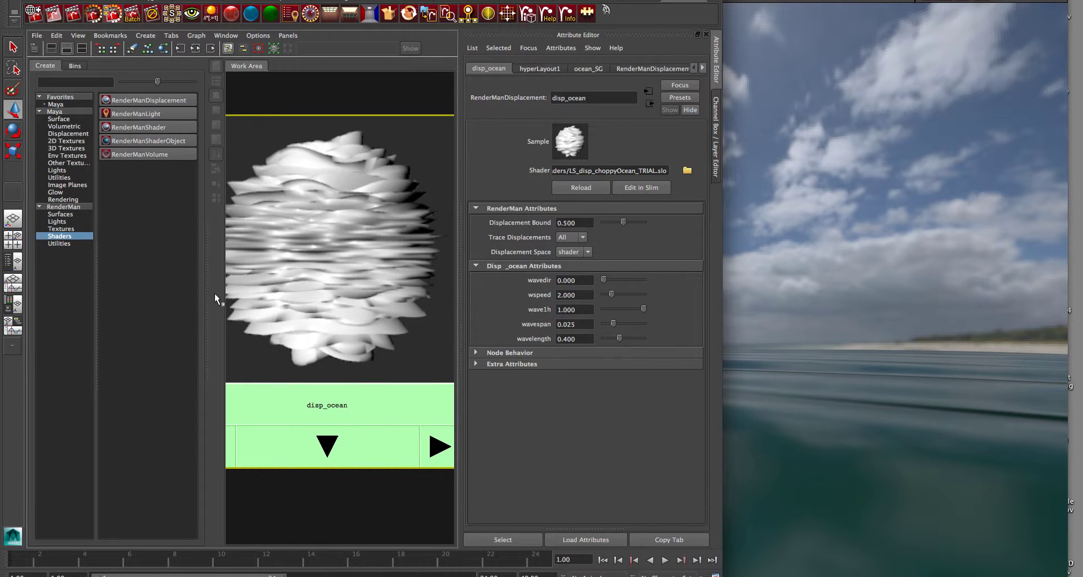
pyautogui.moveTo(207, 295); pyautogui.dragTo(39, 281)
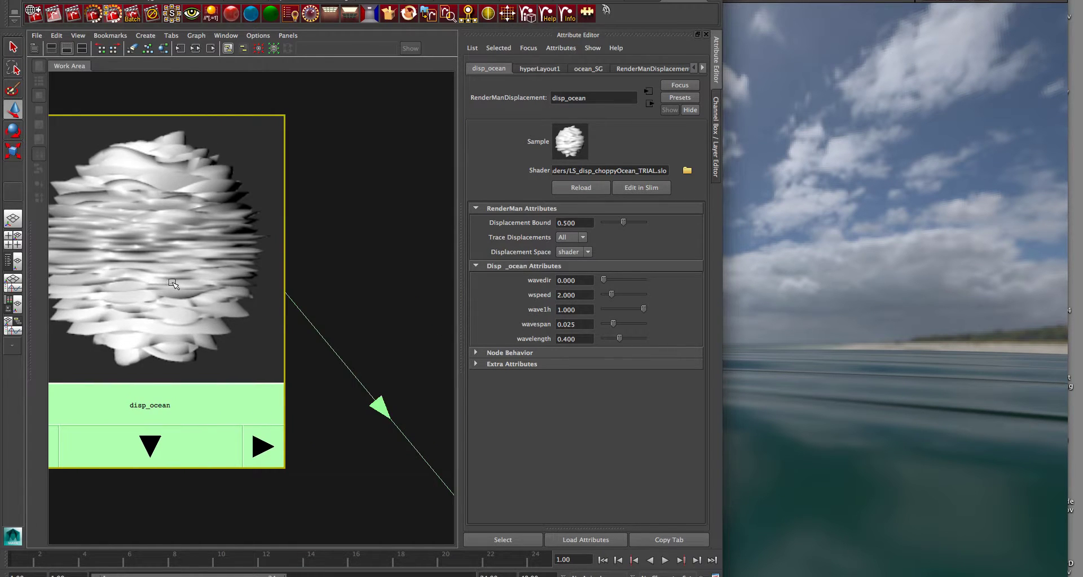
pyautogui.keyDown('alt'); pyautogui.moveTo(166, 285); pyautogui.dragTo(258, 285, button='right'); pyautogui.keyUp('alt')
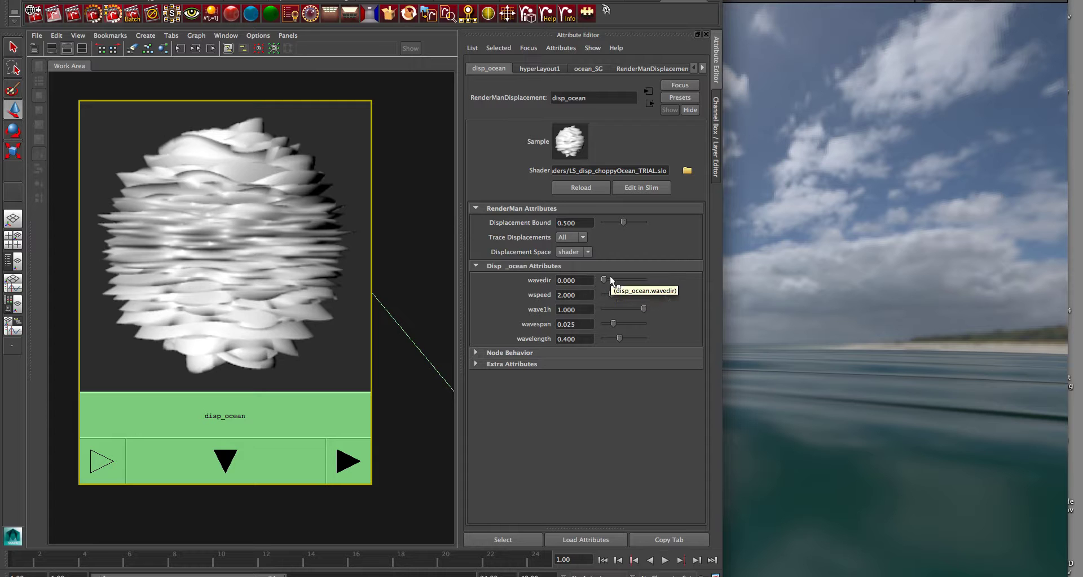
# Try a higher wavedir value on the disp_ocean displacement and reset it to 0.
pyautogui.moveTo(610, 276); pyautogui.dragTo(614, 277)
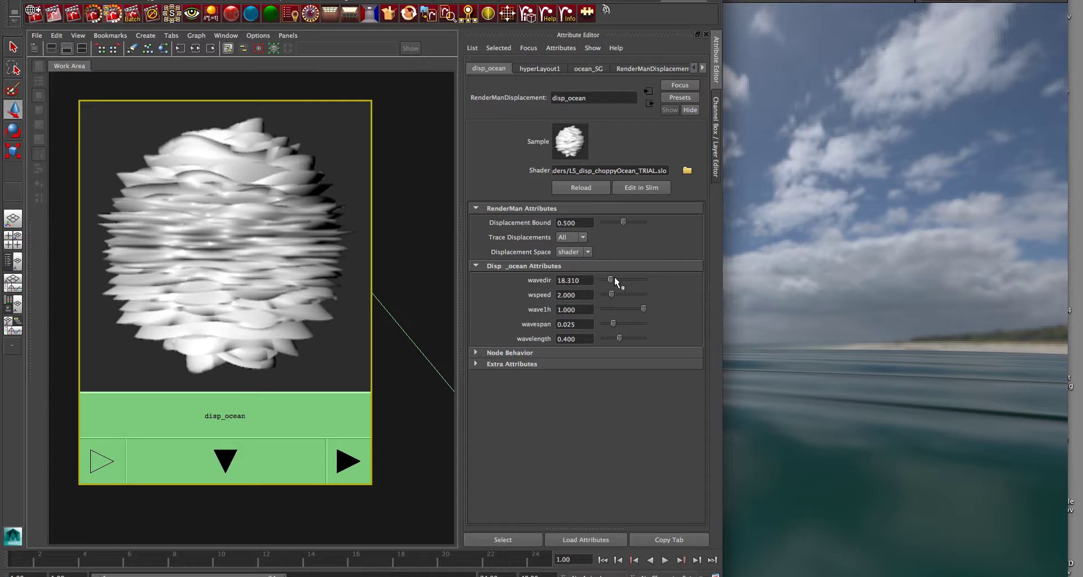
pyautogui.click(586, 285)
pyautogui.write('0')
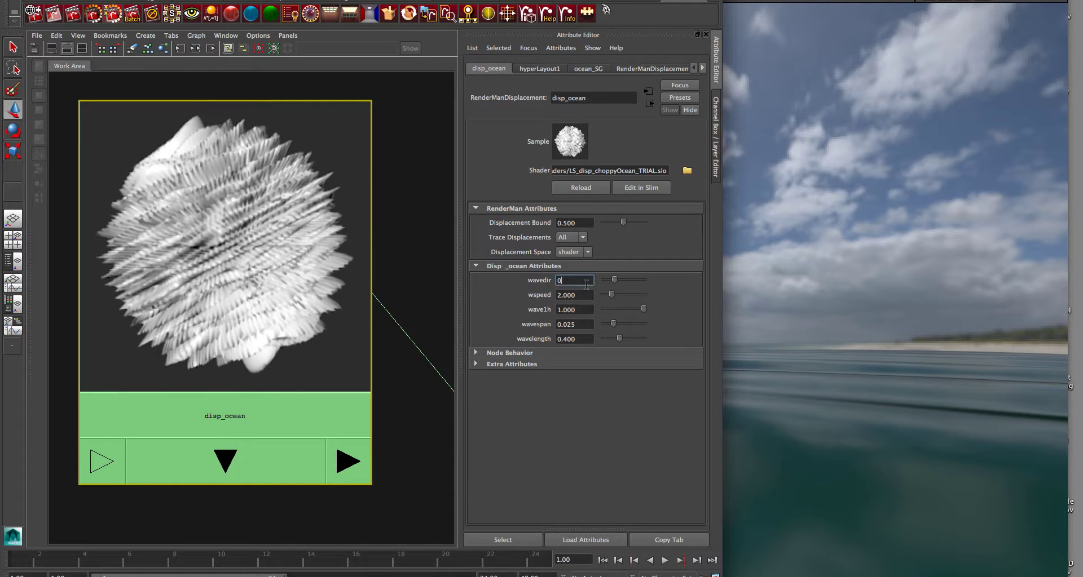
pyautogui.press('Return')
# Test wavedir values of 1 and 2 on the disp_ocean displacement and return it to 0.
pyautogui.click(586, 285)
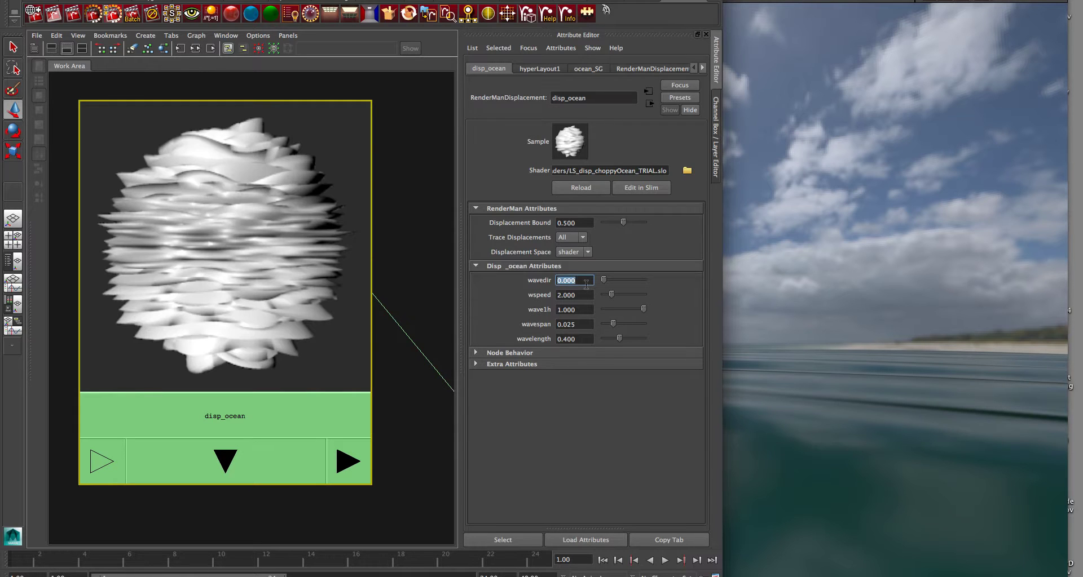
pyautogui.write('1')
pyautogui.press('Return')
pyautogui.click(586, 285)
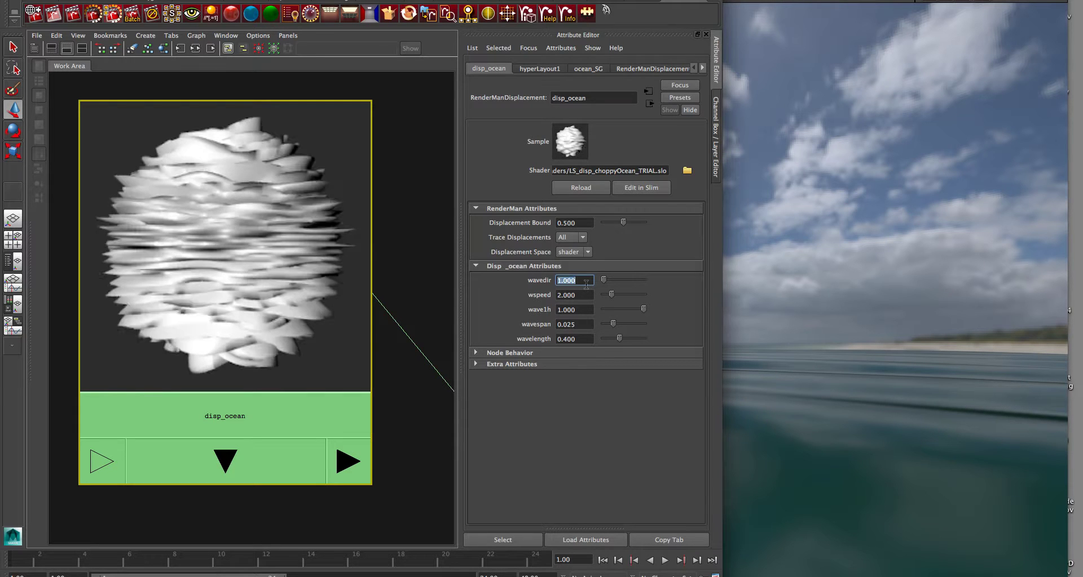
pyautogui.write('2')
pyautogui.press('Return')
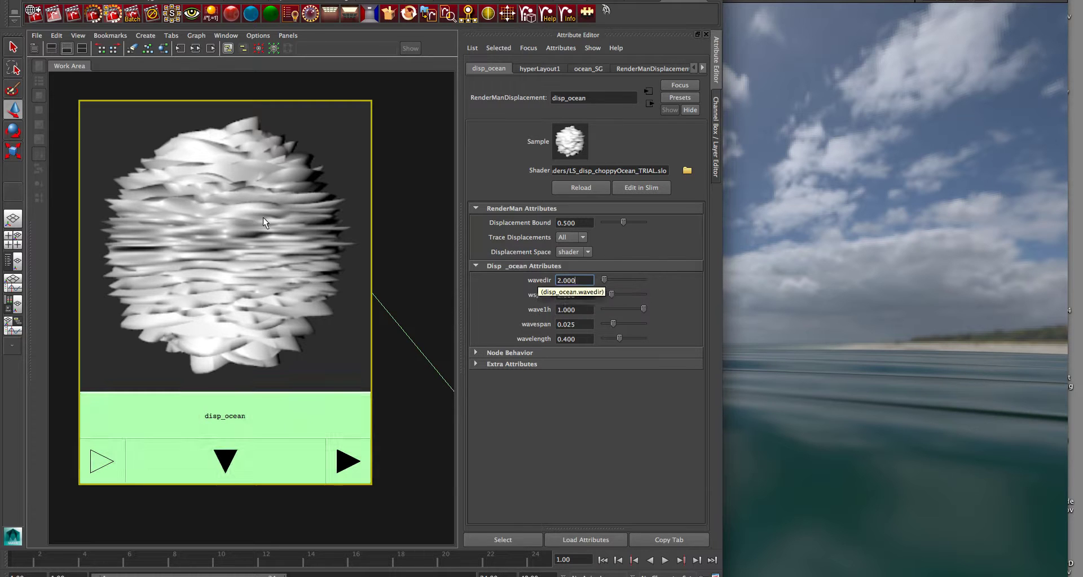
pyautogui.doubleClick(565, 281)
pyautogui.write('0')
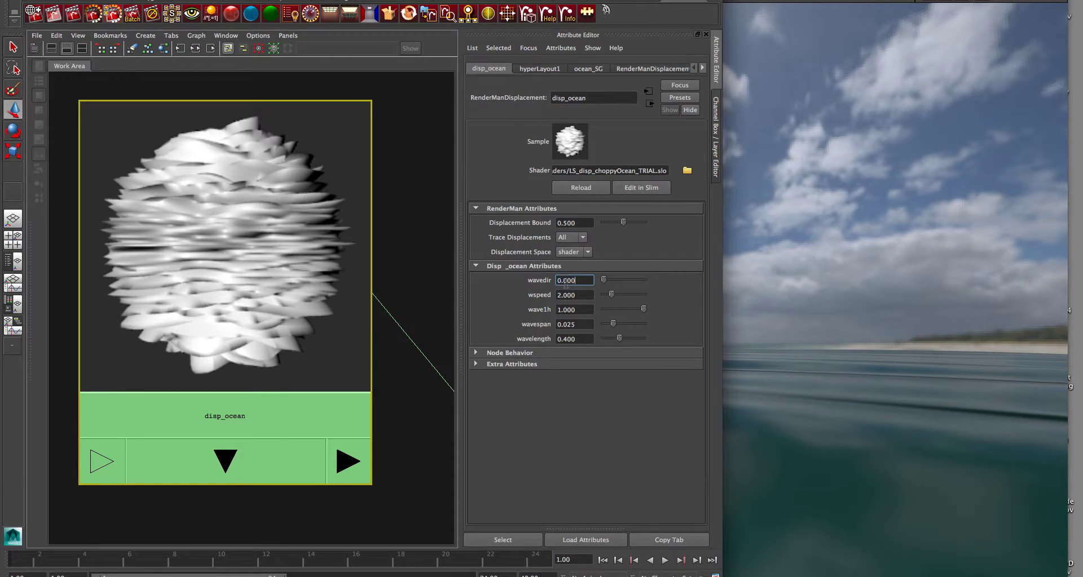
pyautogui.press('Return')
# Flatten the waves of the disp_ocean displacement by setting wave1h to 0.
pyautogui.click(570, 295)
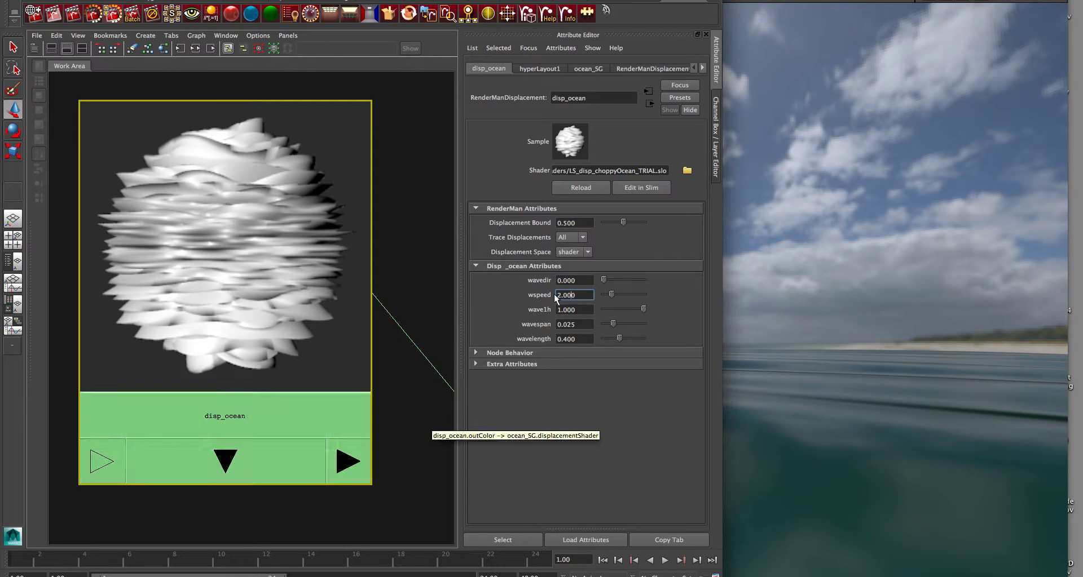
pyautogui.doubleClick(584, 310)
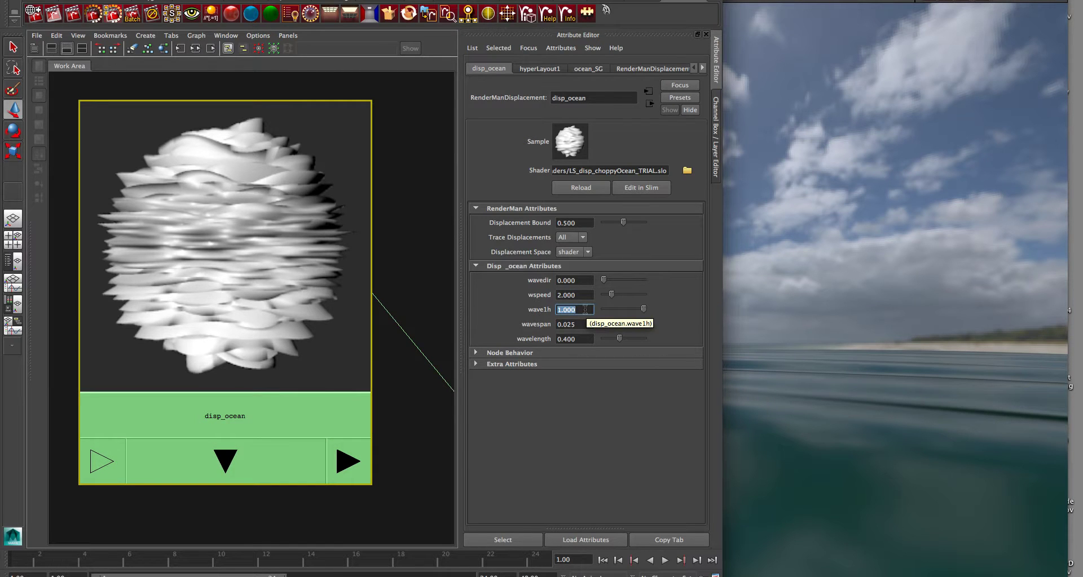
pyautogui.write('0')
pyautogui.press('Return')
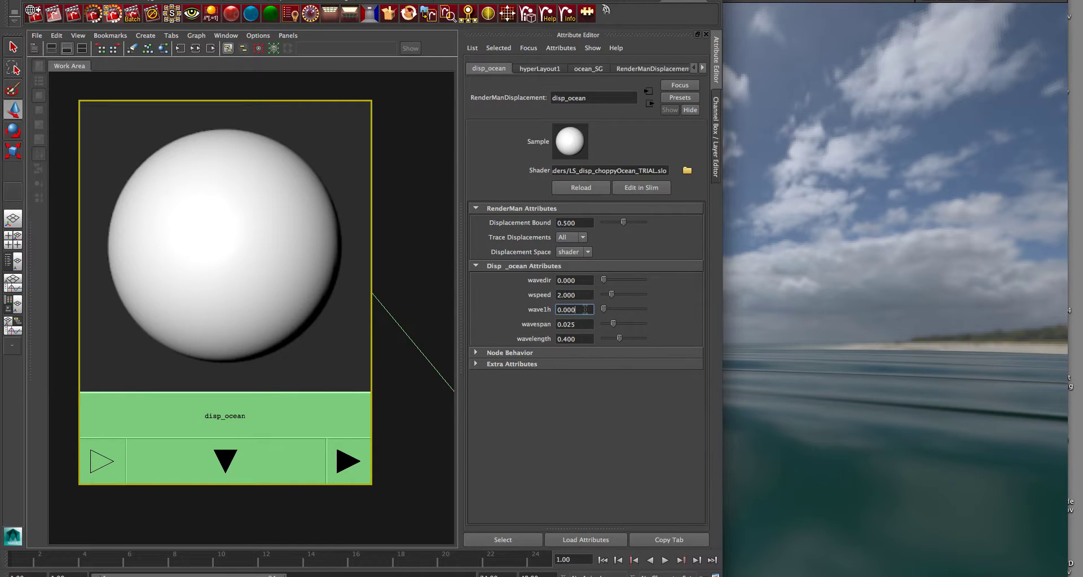
# Set the disp_ocean displacement's wave1h to 0.1.
pyautogui.doubleClick(585, 309)
pyautogui.write('0.1')
pyautogui.press('Return')
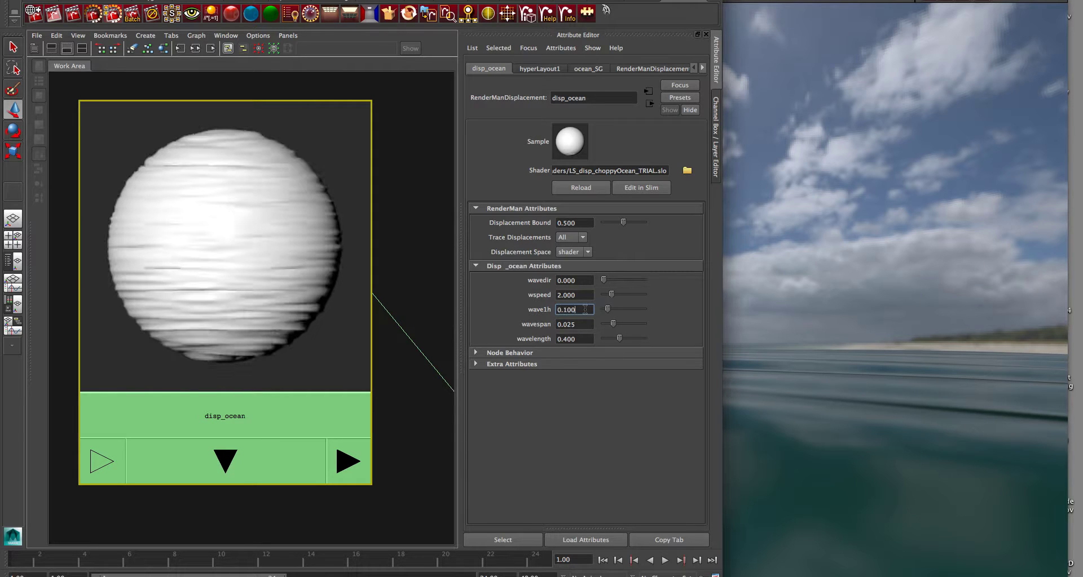
# Try about 0.41 for wave1h on the disp_ocean displacement and raise it to 1.
pyautogui.moveTo(607, 309); pyautogui.dragTo(620, 310)
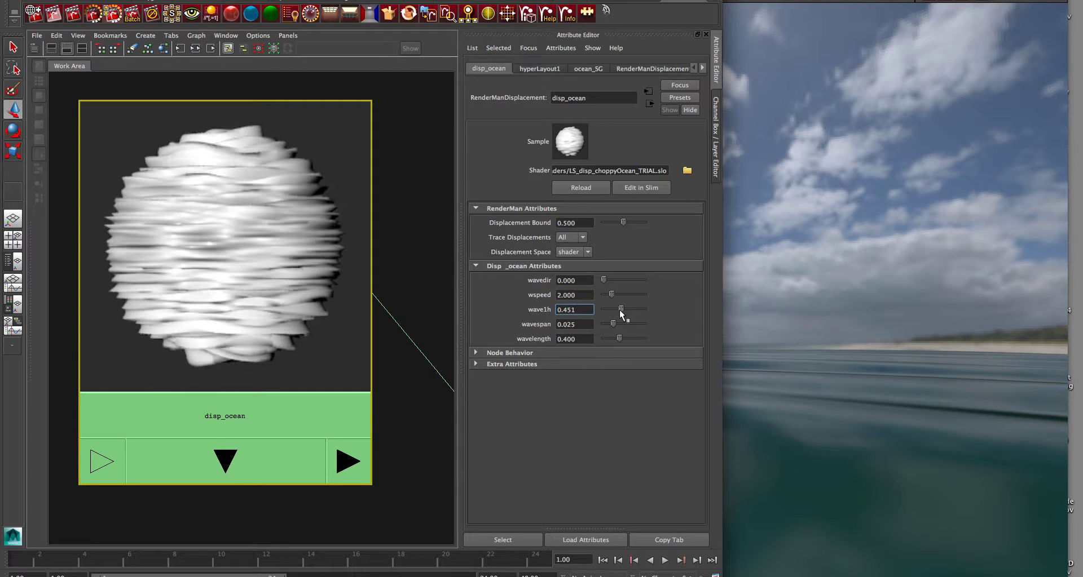
pyautogui.doubleClick(582, 308)
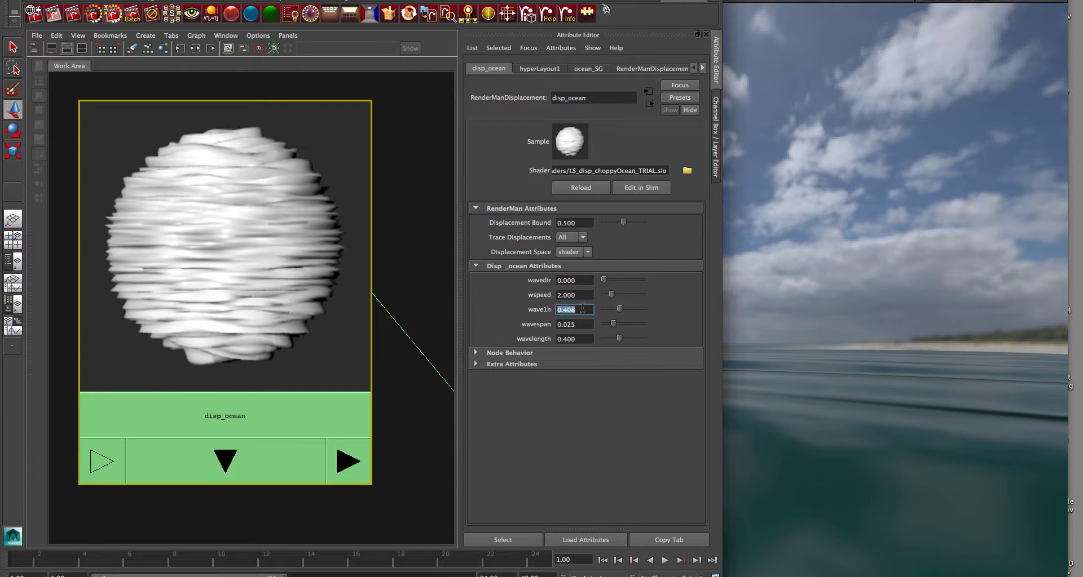
pyautogui.write('1')
pyautogui.press('Return')
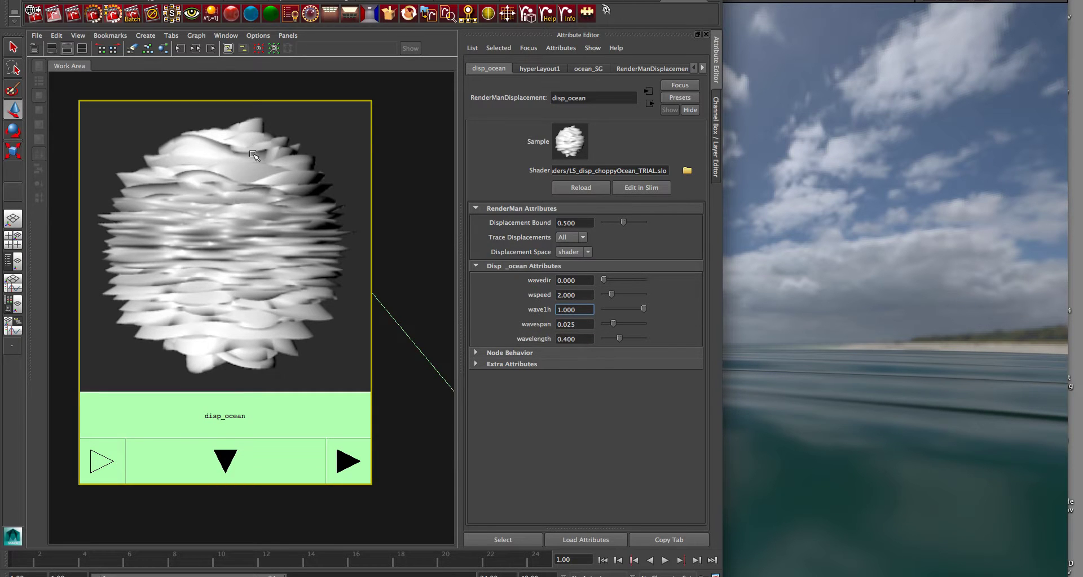
# Bring up the rendered ocean image to compare its waves and return to the disp_ocean attributes.
pyautogui.click(774, 356)
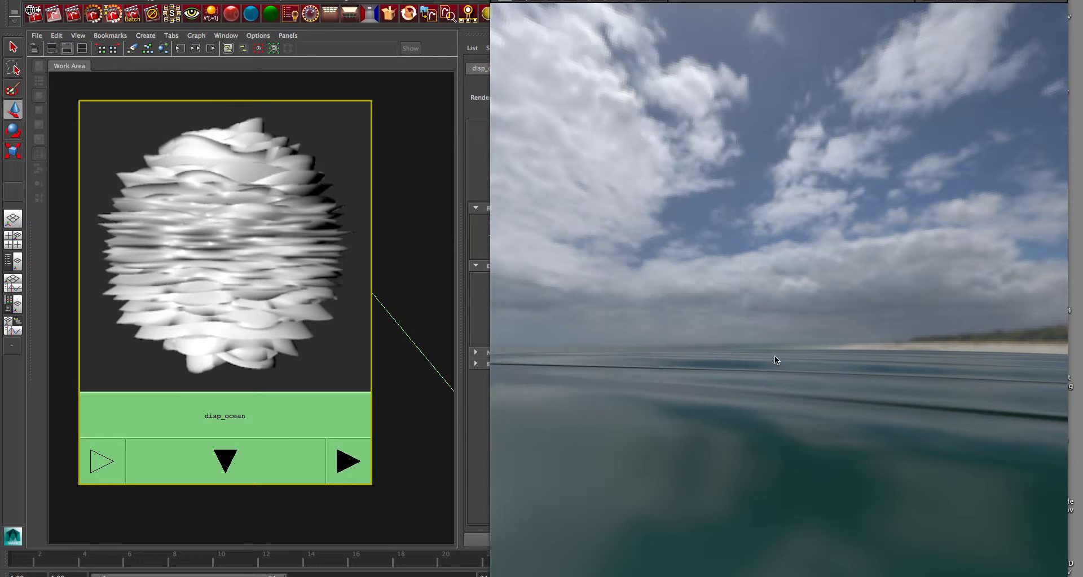
pyautogui.moveTo(765, 49); pyautogui.dragTo(760, 48)
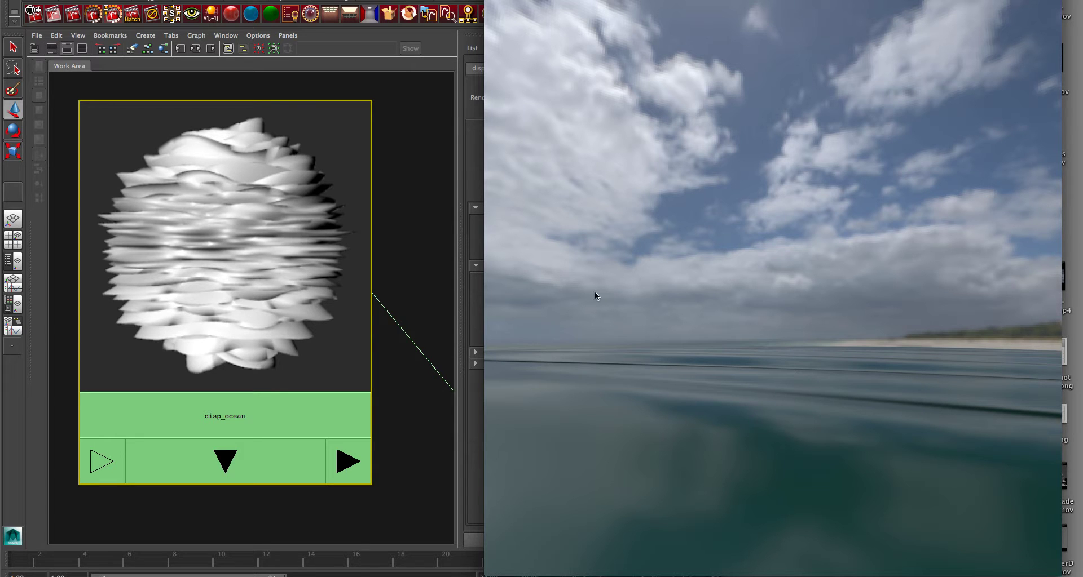
pyautogui.click(473, 169)
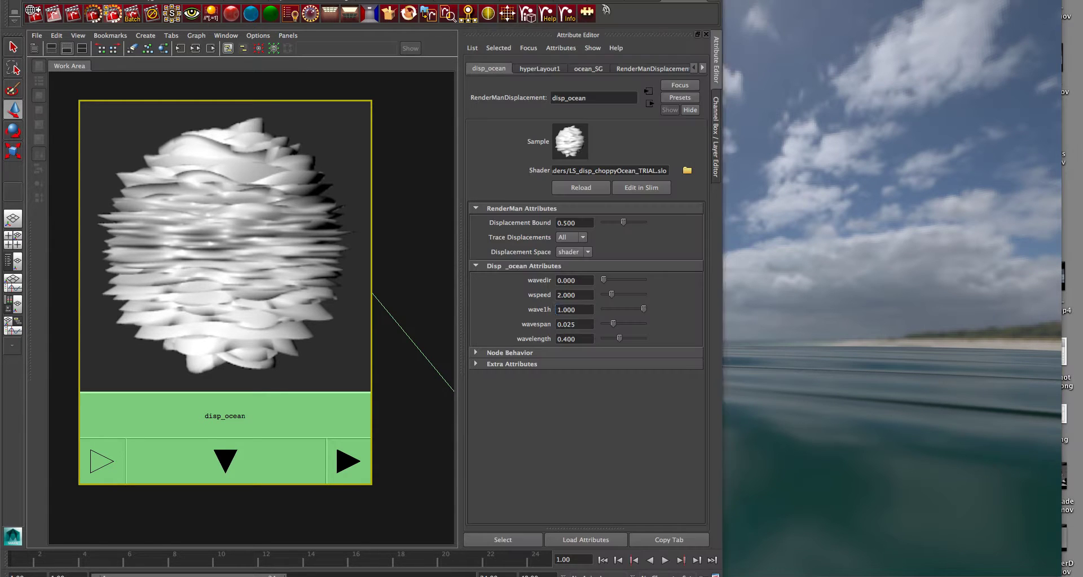
# Set the disp_ocean displacement's wavespan to 0.1.
pyautogui.click(574, 309)
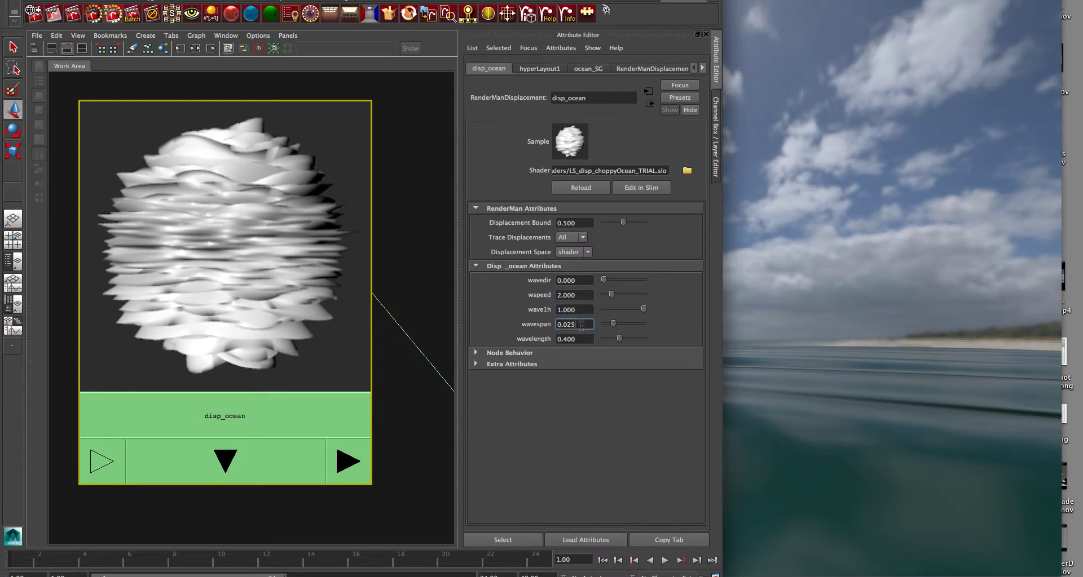
pyautogui.press('BackSpace')
pyautogui.press('BackSpace')
pyautogui.press('BackSpace')
pyautogui.press('BackSpace')
pyautogui.press('BackSpace')
pyautogui.write('0.100')
pyautogui.press('Return')
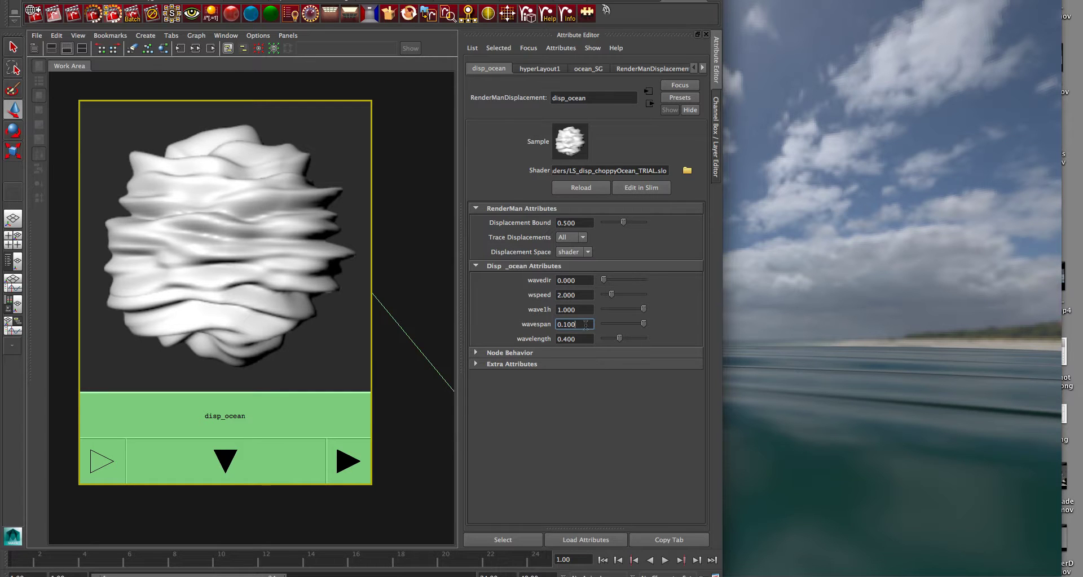
# Lower the disp_ocean displacement's wavespan to 0.044 and compare its preview with the rendered ocean image.
pyautogui.moveTo(642, 321); pyautogui.dragTo(621, 323)
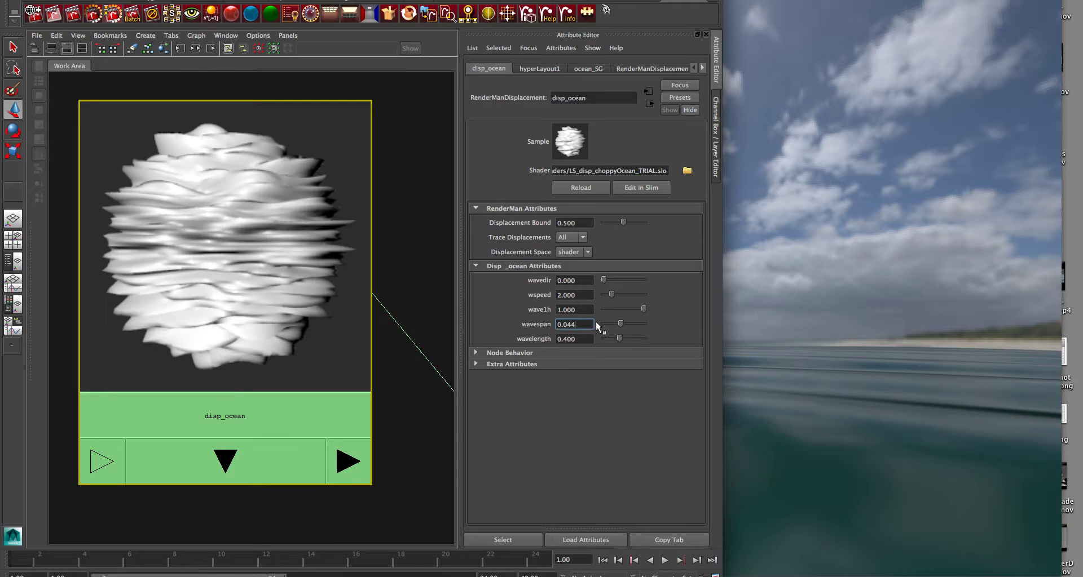
pyautogui.click(930, 350)
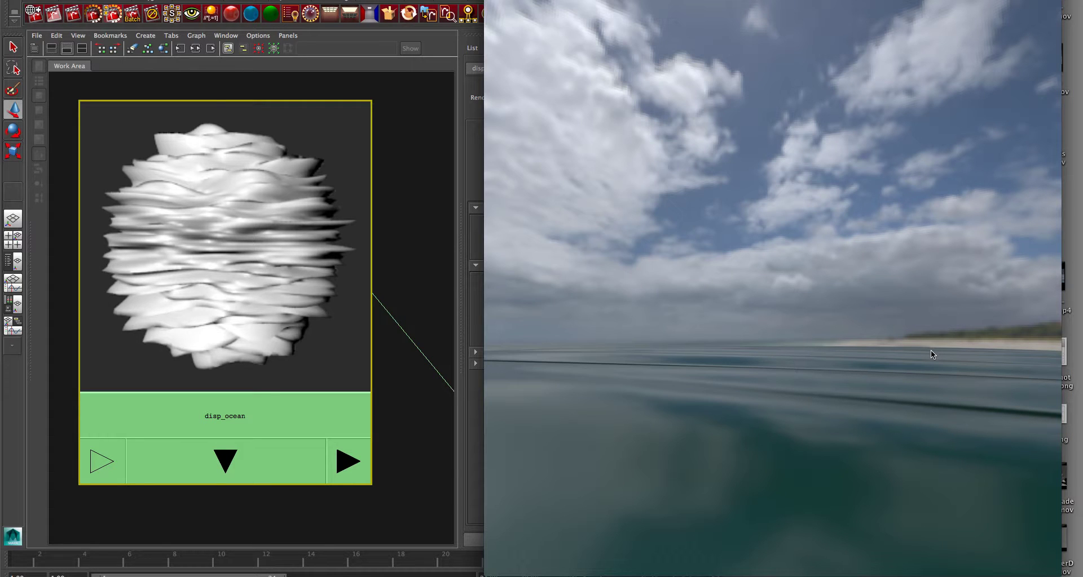
pyautogui.click(329, 342)
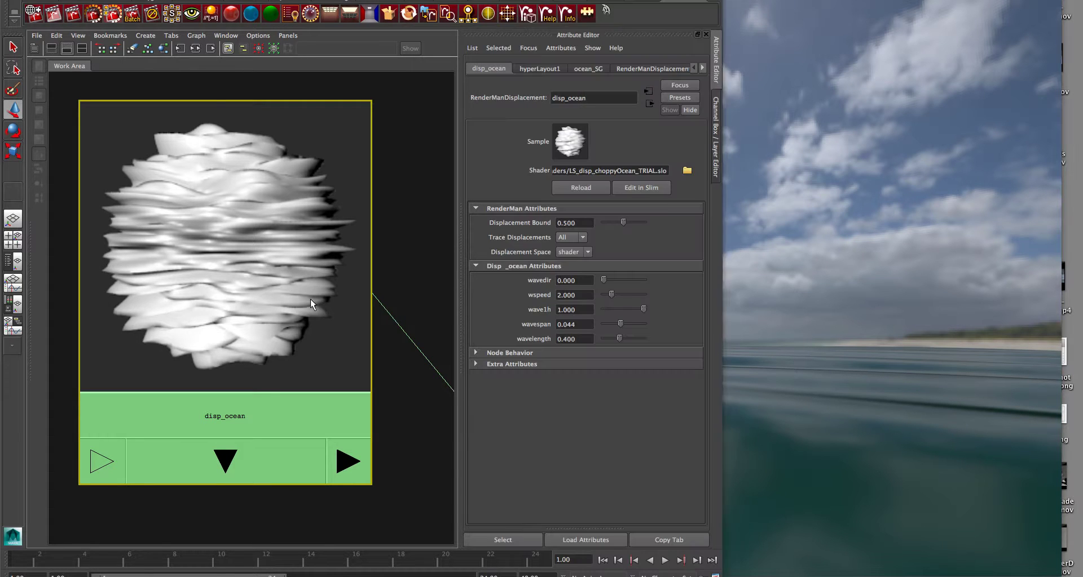
# Set the disp_ocean displacement's wavespan to 0.025.
pyautogui.click(582, 324)
pyautogui.press('BackSpace')
pyautogui.press('BackSpace')
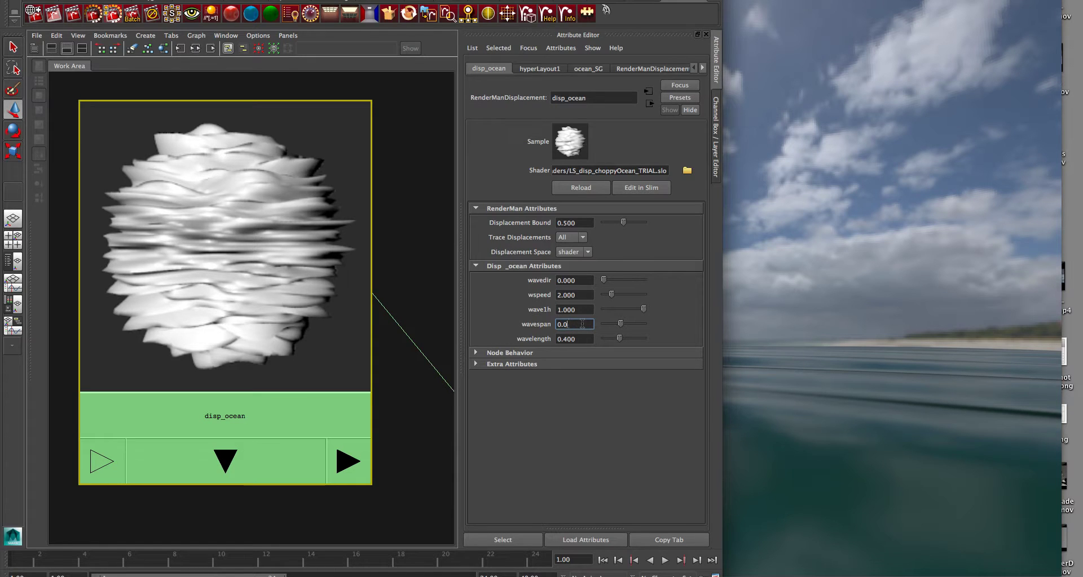
pyautogui.write('25')
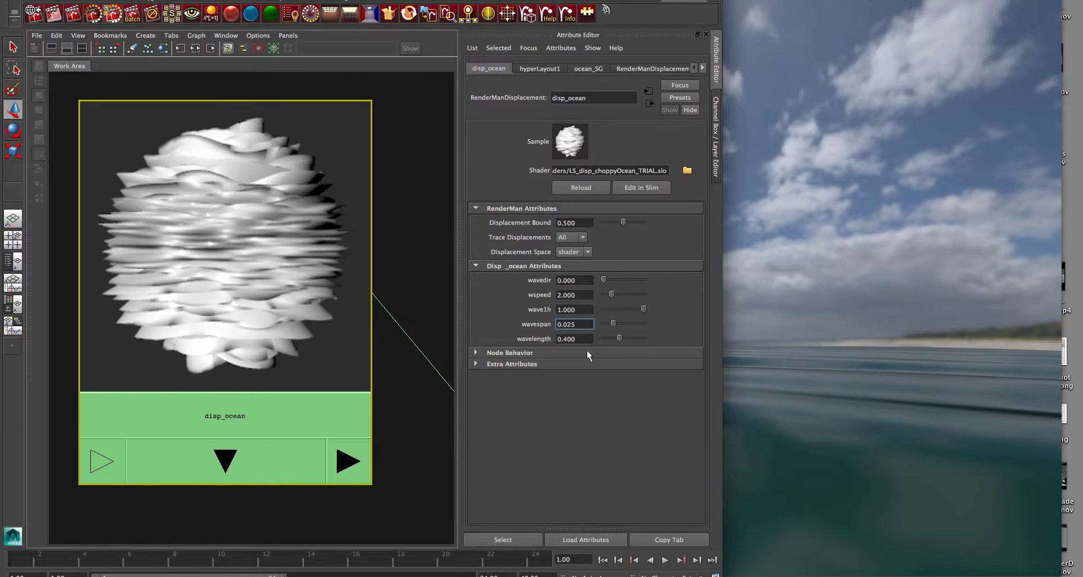
# Set the disp_ocean displacement's wavelength to 1 and compare its preview with the rendered ocean image.
pyautogui.press('Tab')
pyautogui.write('1')
pyautogui.press('Return')
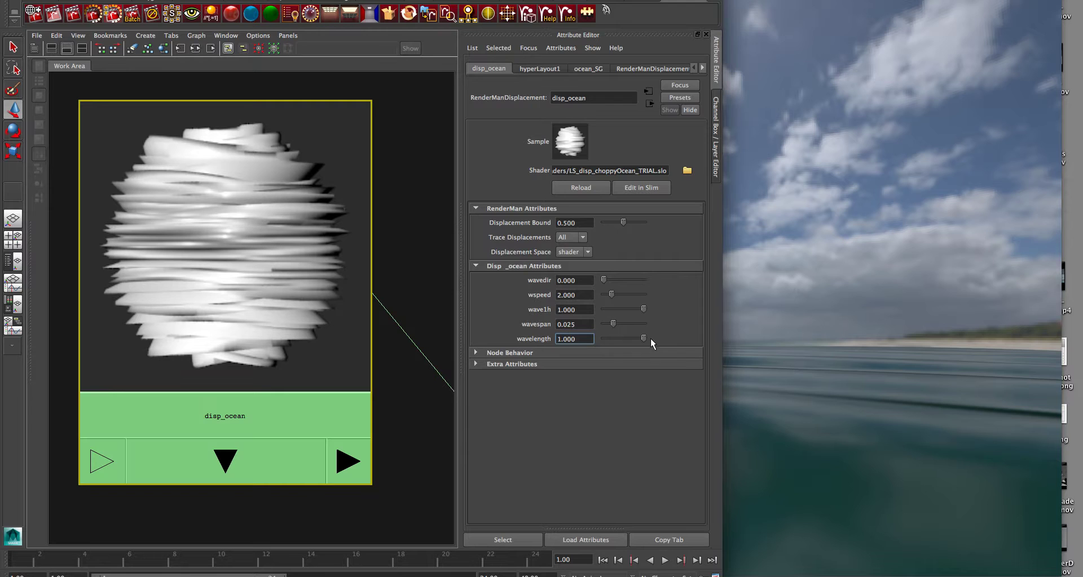
pyautogui.click(791, 394)
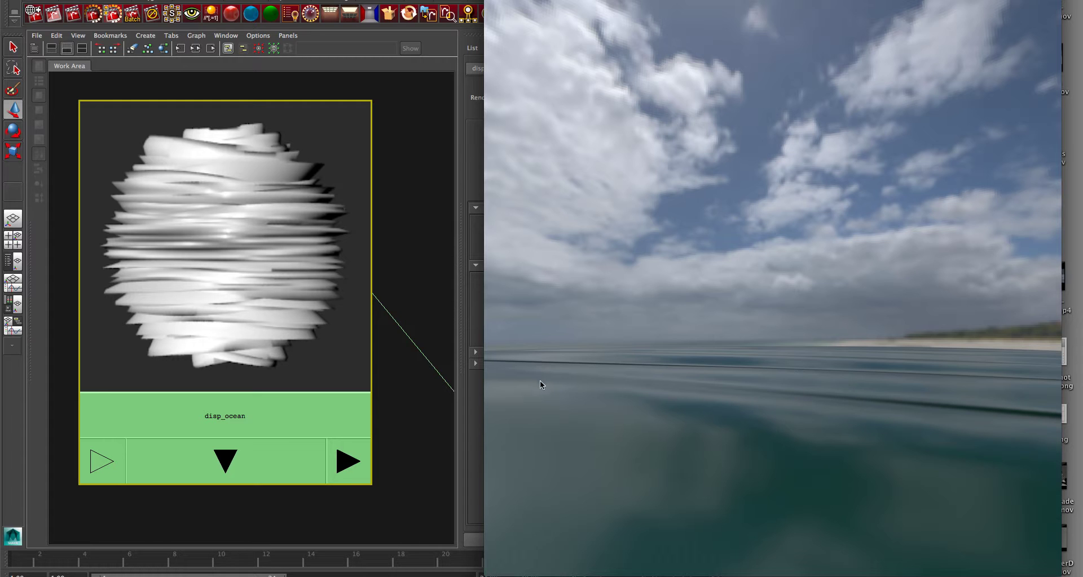
pyautogui.click(330, 338)
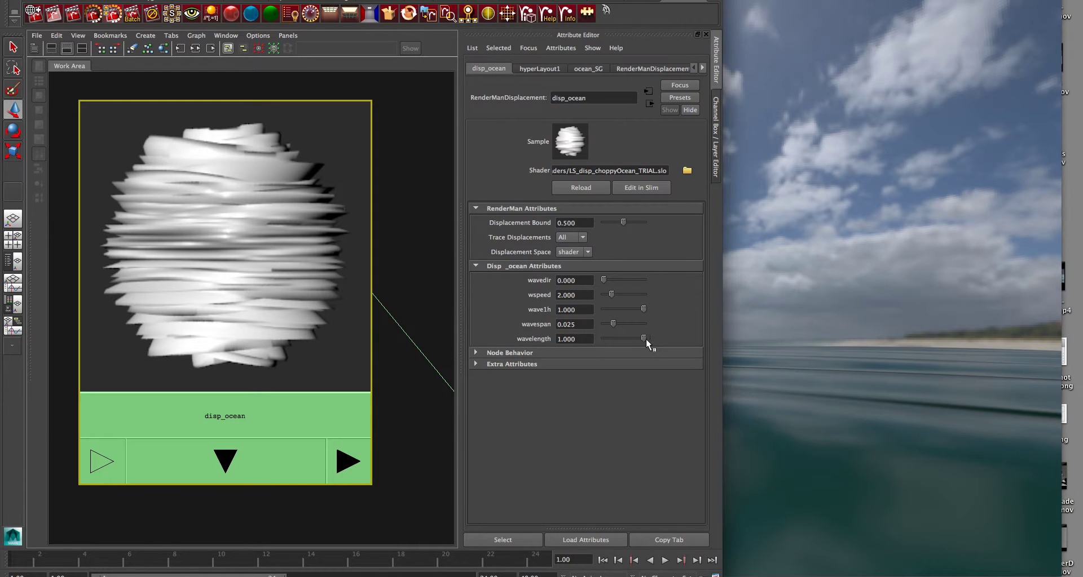
# Lower the disp_ocean displacement's wavelength to about 0.25 and set its wavespan to 0.1.
pyautogui.moveTo(643, 341); pyautogui.dragTo(614, 355)
pyautogui.click(588, 325)
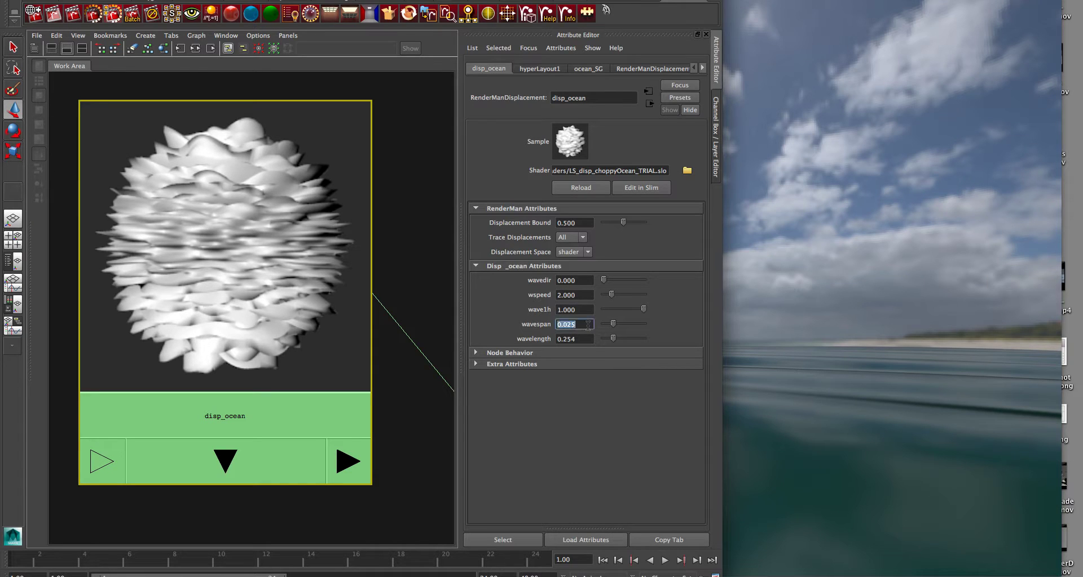
pyautogui.write('0.1')
pyautogui.press('Return')
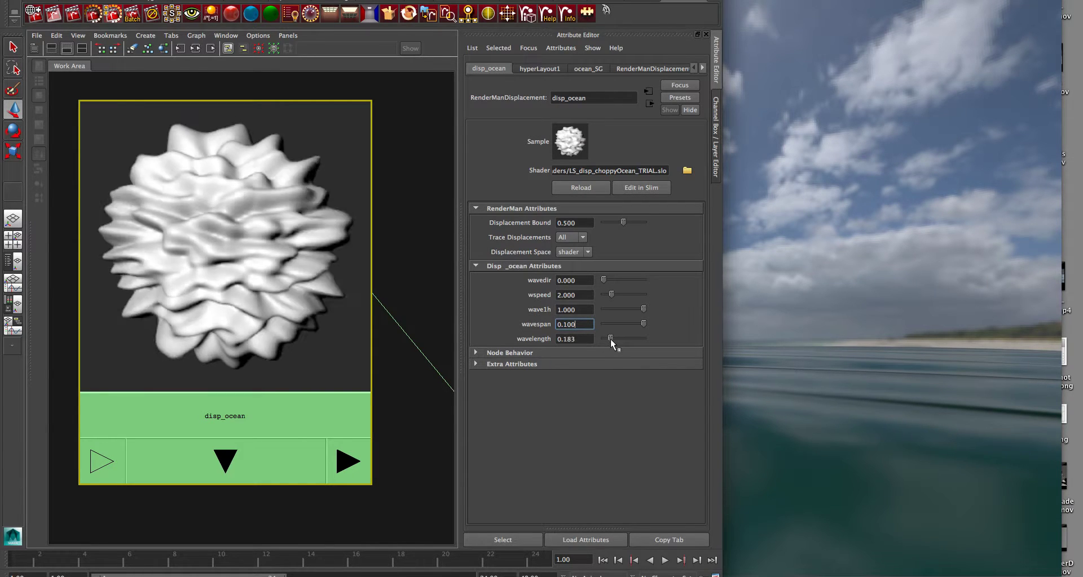
# Raise the disp_ocean wavelength to about 0.48, check the rendered ocean image and deselect the node.
pyautogui.moveTo(611, 337); pyautogui.dragTo(622, 337)
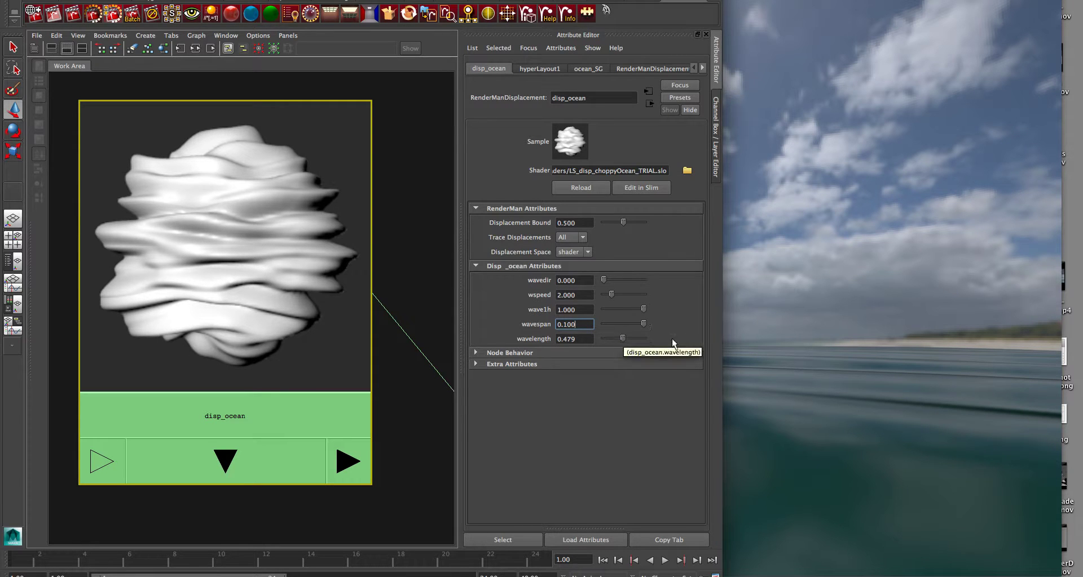
pyautogui.click(733, 324)
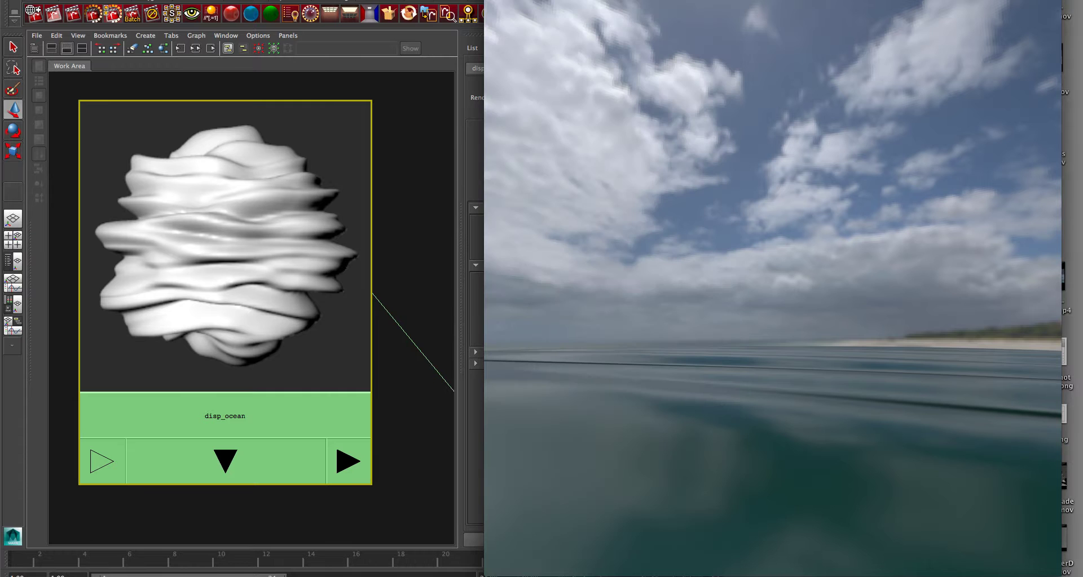
pyautogui.click(388, 149)
pyautogui.click(388, 149)
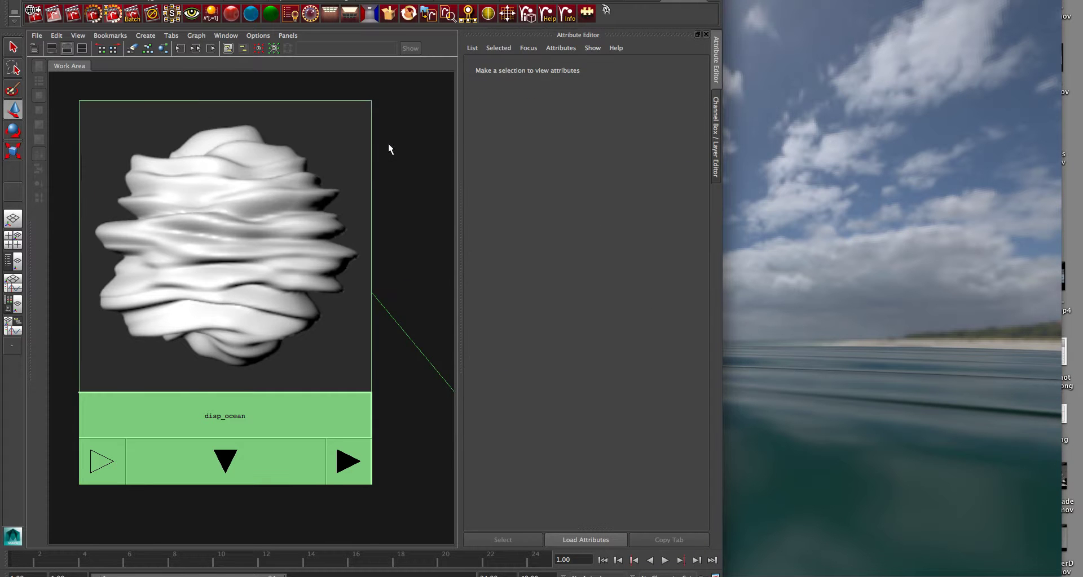
# Select the ocean shader node below disp_ocean in the shading network to show its attributes.
pyautogui.press('space')
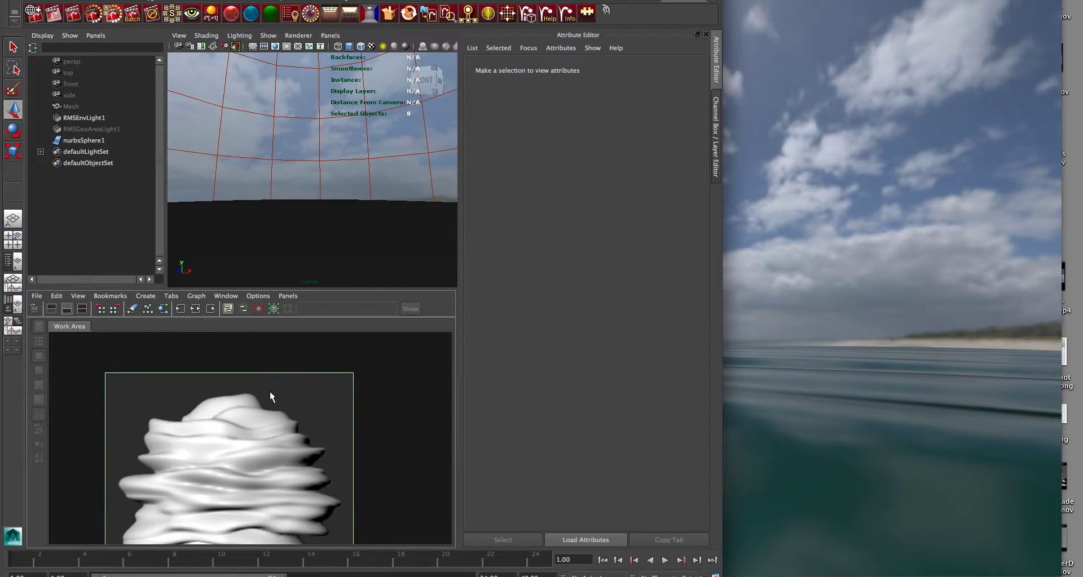
pyautogui.scroll(-4, 269, 391)
pyautogui.press('space')
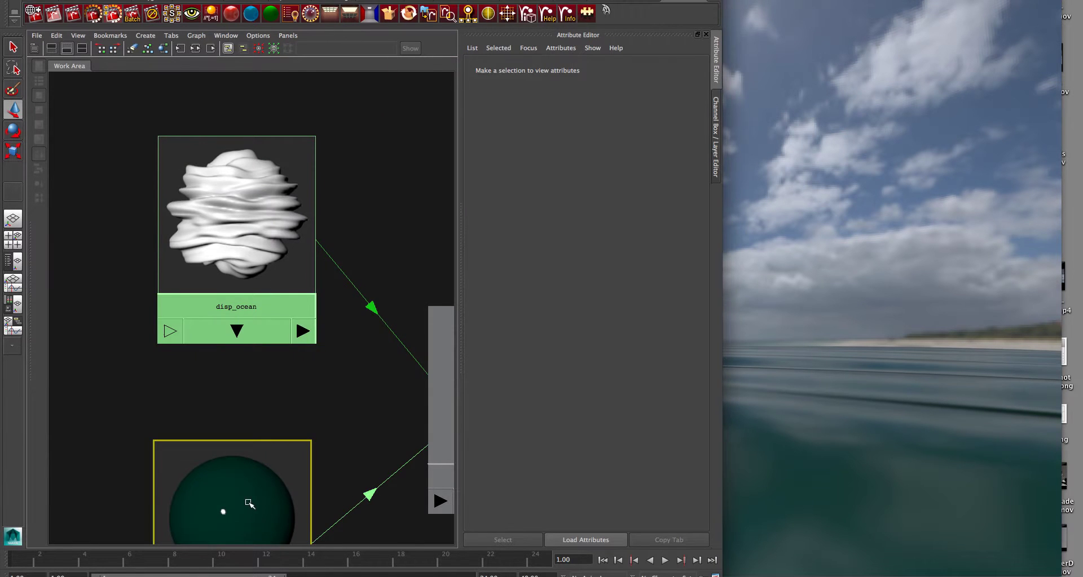
pyautogui.click(249, 503)
pyautogui.keyDown('alt'); pyautogui.moveTo(294, 460); pyautogui.dragTo(282, 363, button='middle'); pyautogui.keyUp('alt')
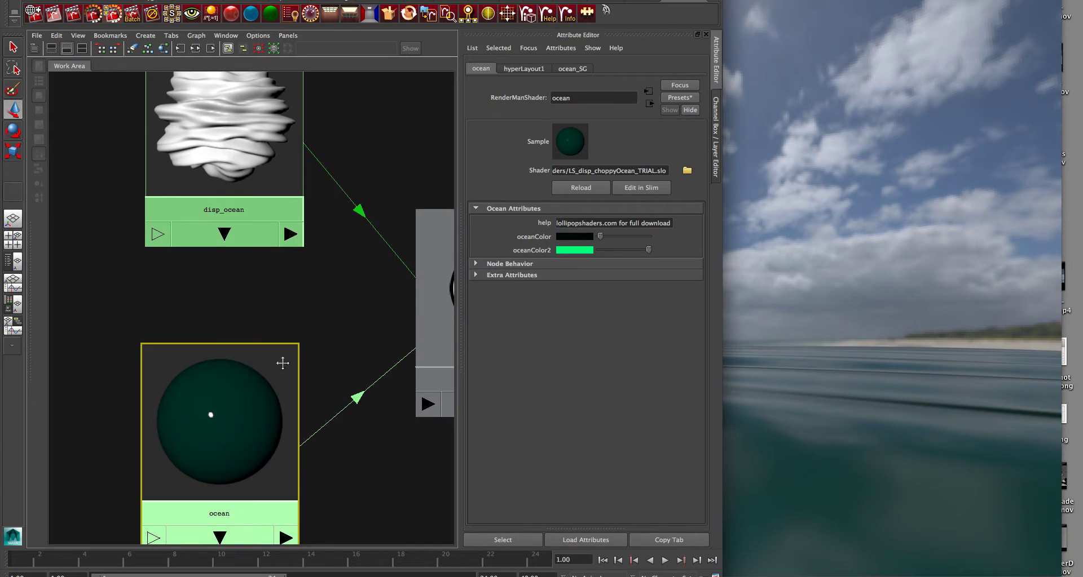
# Show the ocean shader's help text from its beginning and shift the ocean node slightly closer to disp_ocean.
pyautogui.click(568, 224)
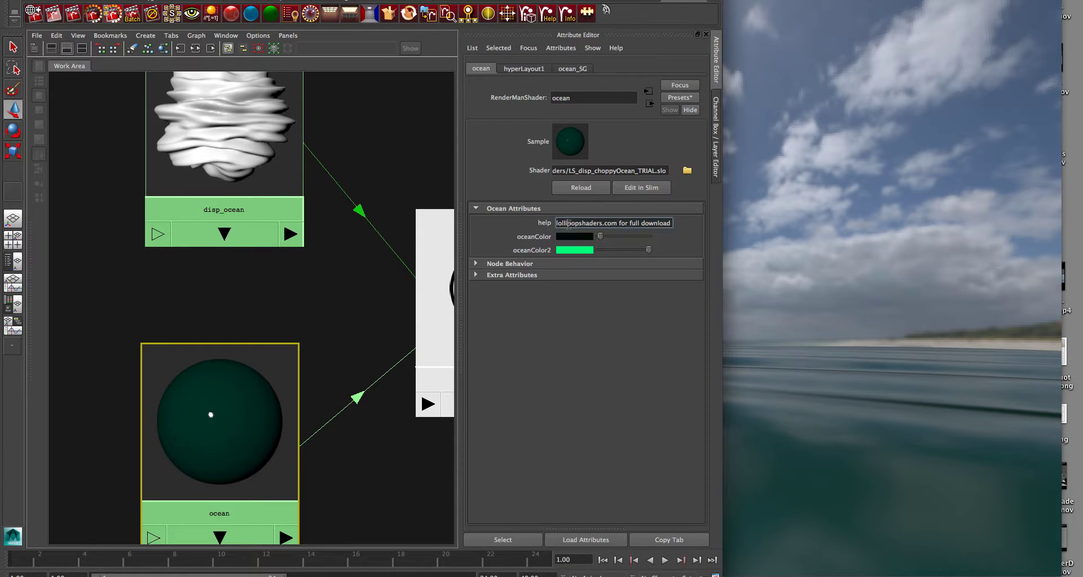
pyautogui.press('Home')
pyautogui.moveTo(208, 454); pyautogui.dragTo(218, 419)
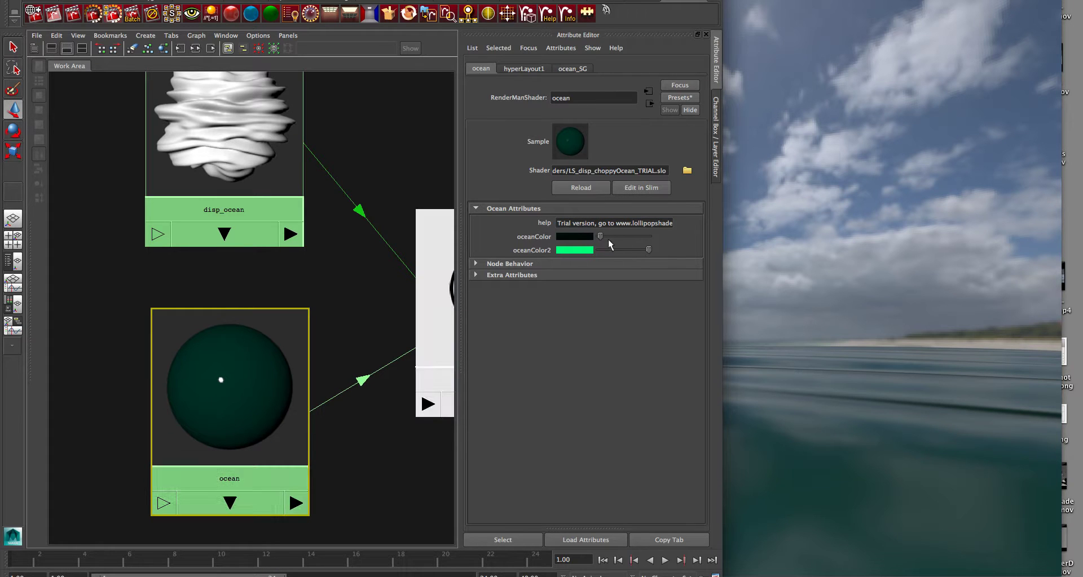
# Check the rendered ocean image for reference and set the ocean shader's oceanColor2 to red.
pyautogui.click(758, 310)
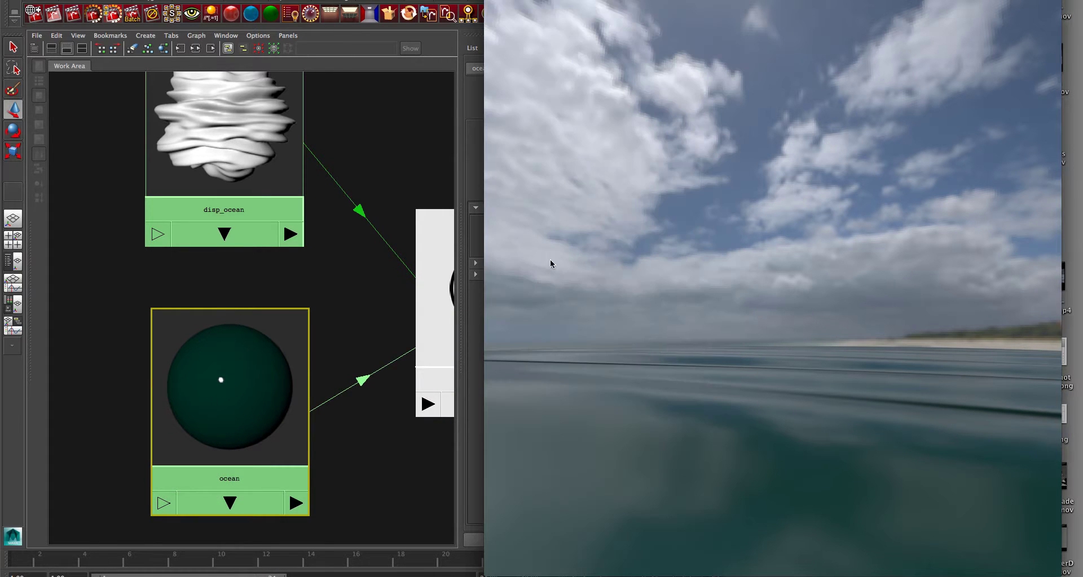
pyautogui.click(388, 306)
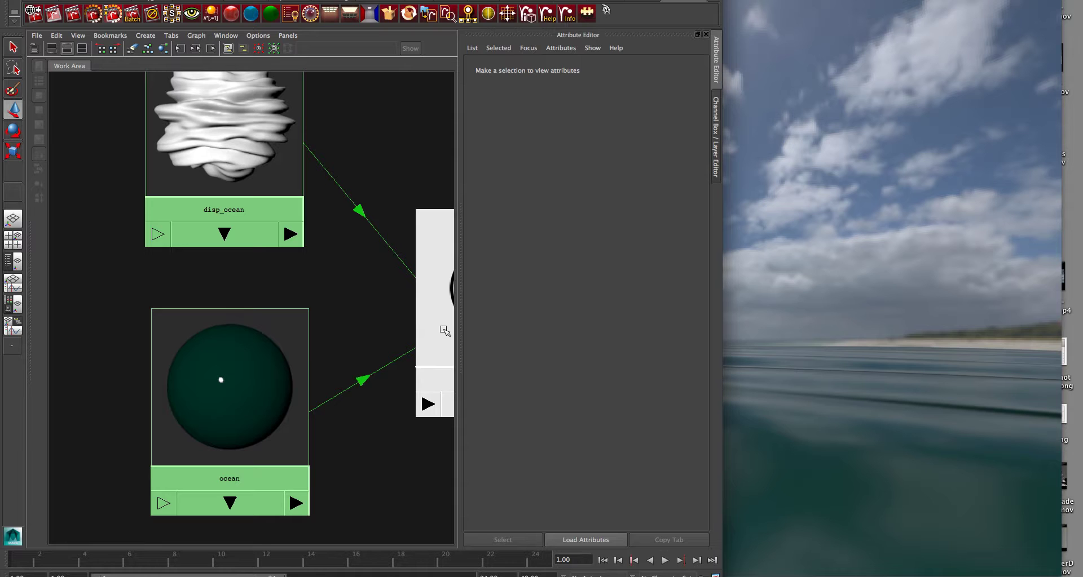
pyautogui.click(280, 359)
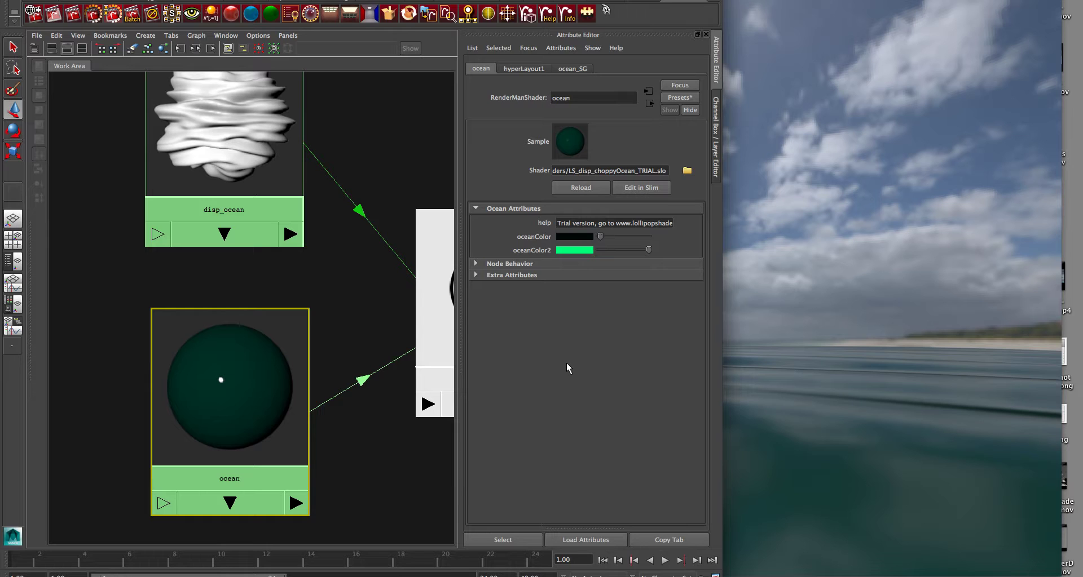
pyautogui.click(584, 251)
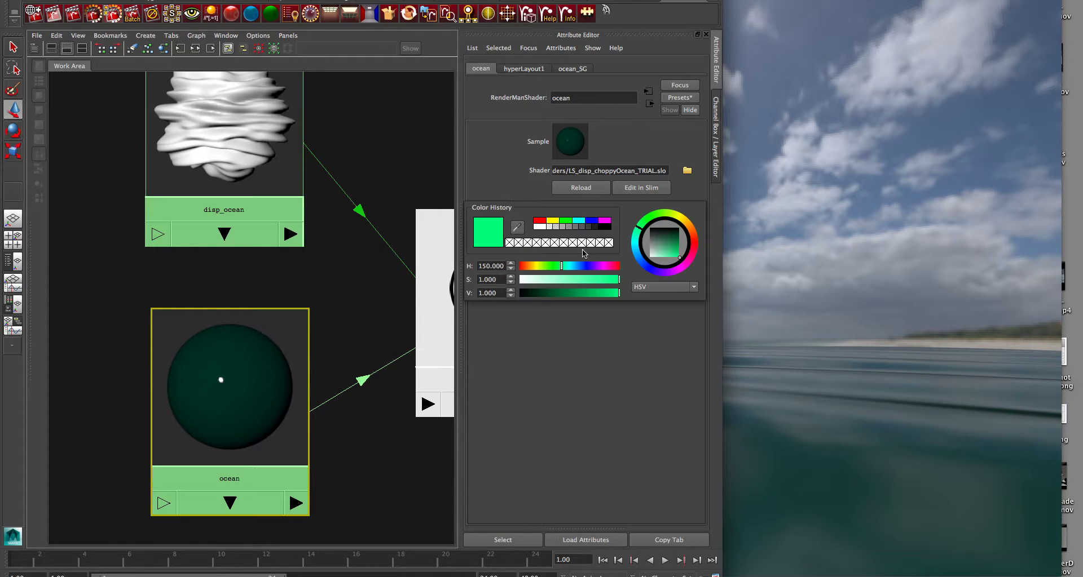
pyautogui.click(565, 221)
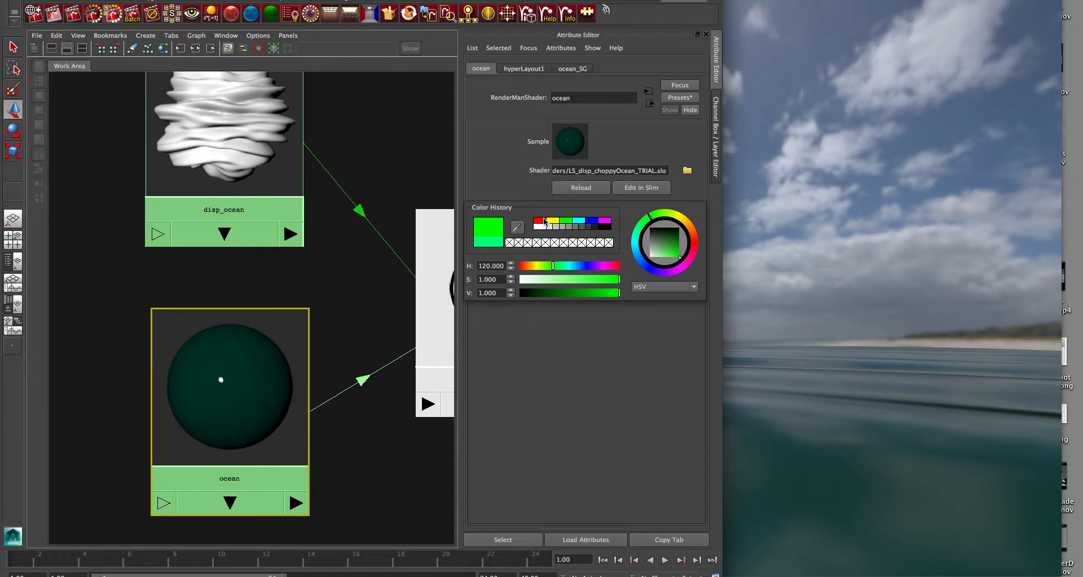
pyautogui.click(542, 222)
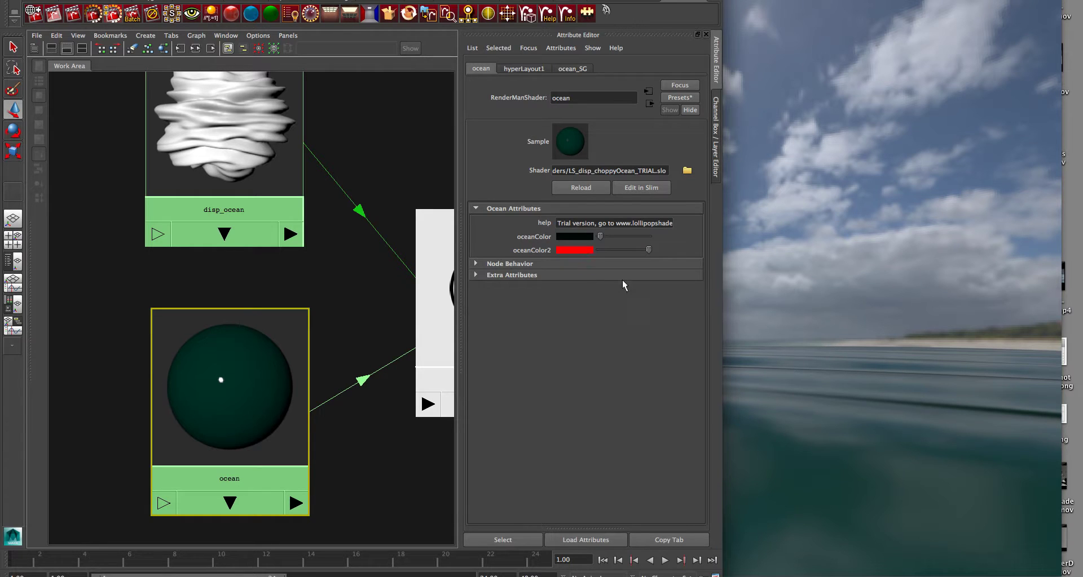
# Try red for the ocean shader's oceanColor and change it to blue.
pyautogui.click(588, 241)
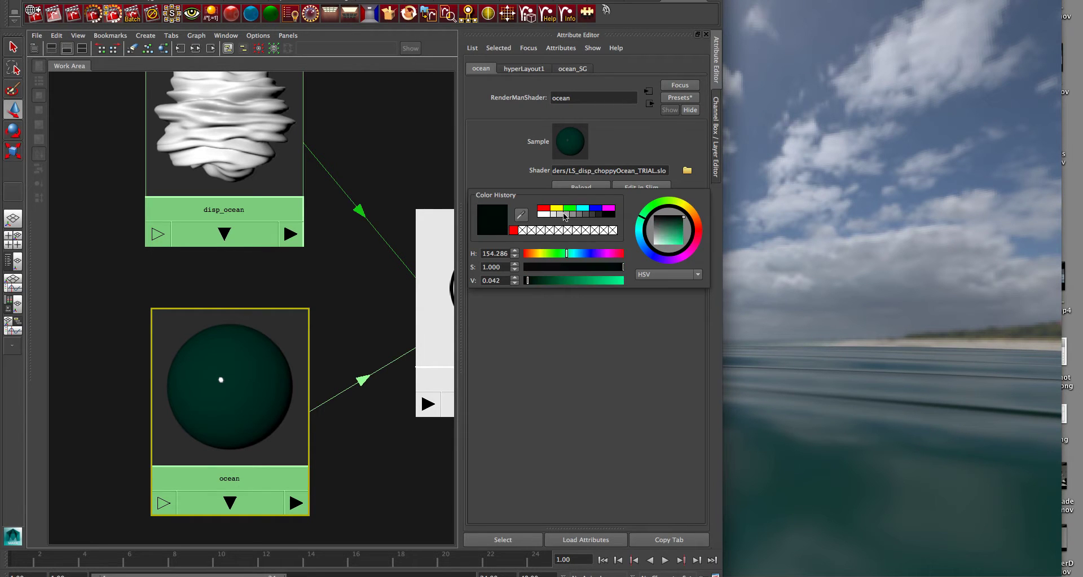
pyautogui.click(544, 208)
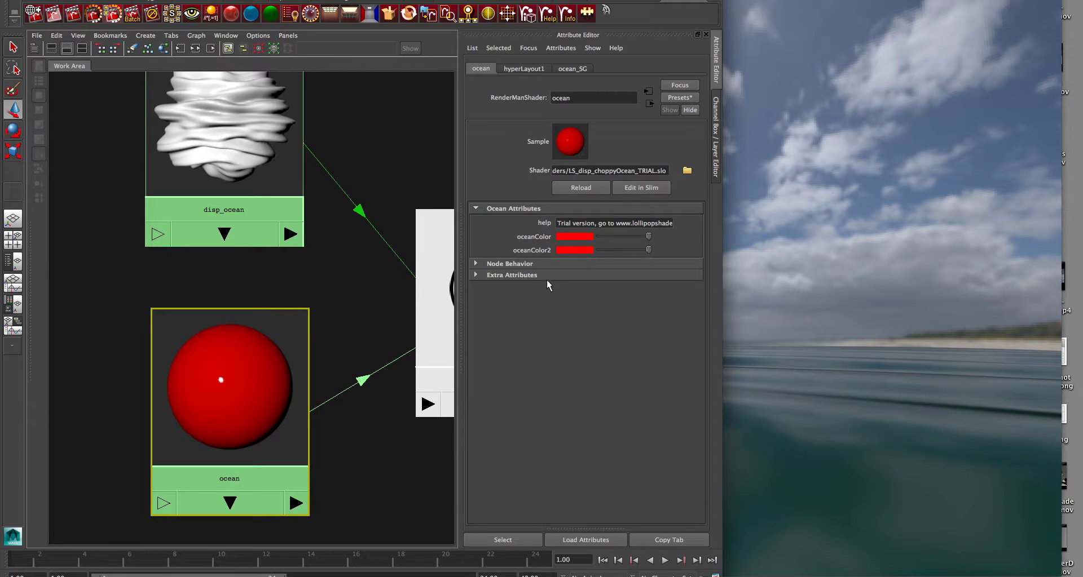
pyautogui.click(567, 241)
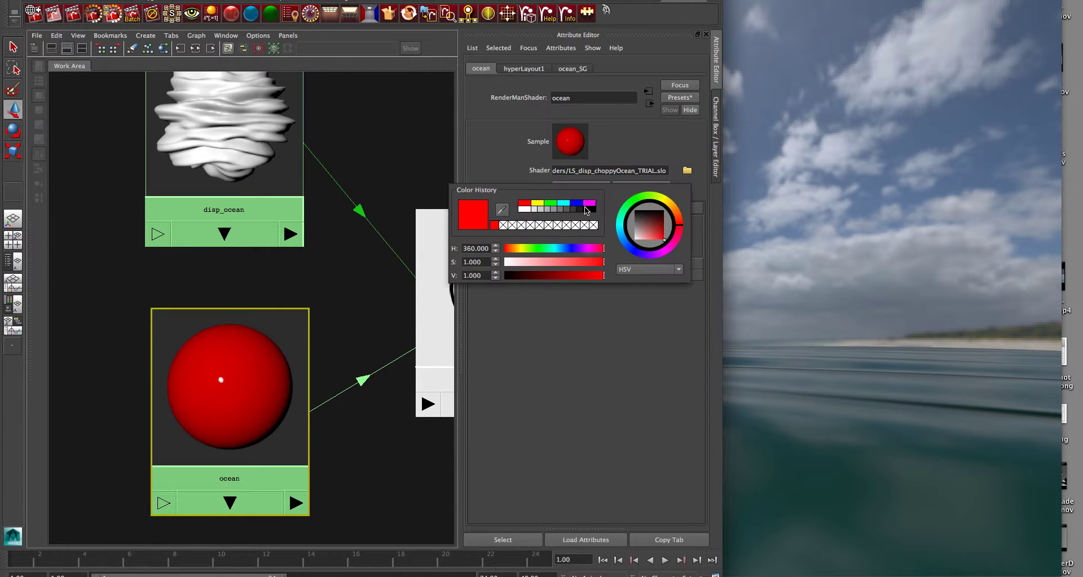
pyautogui.click(580, 204)
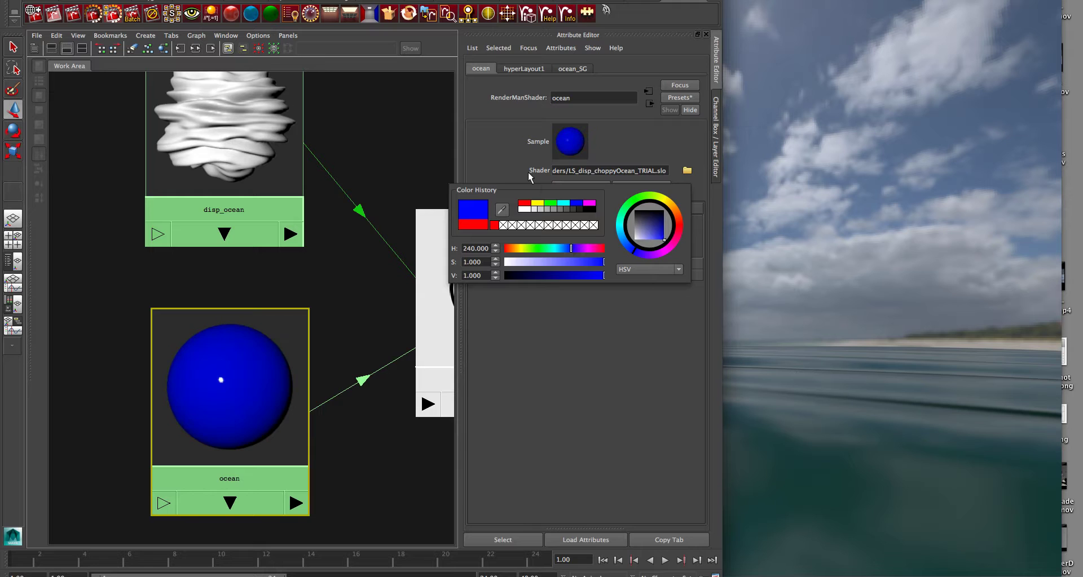